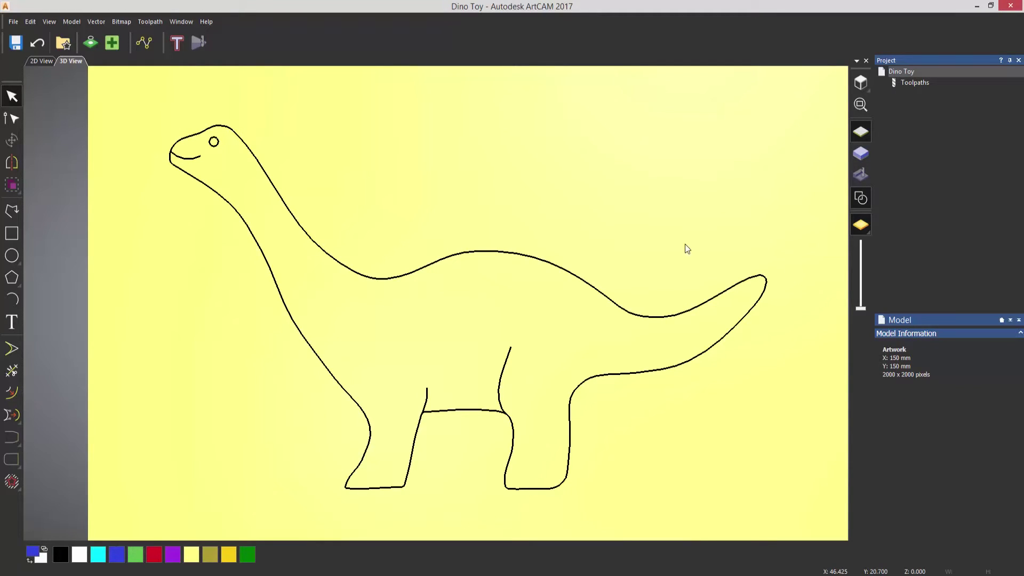
Inspect the dinosaur outline, front-leg line, mouth curve and eye, then clear the selection.
{"action": "left_click", "coordinate": [635, 316]}
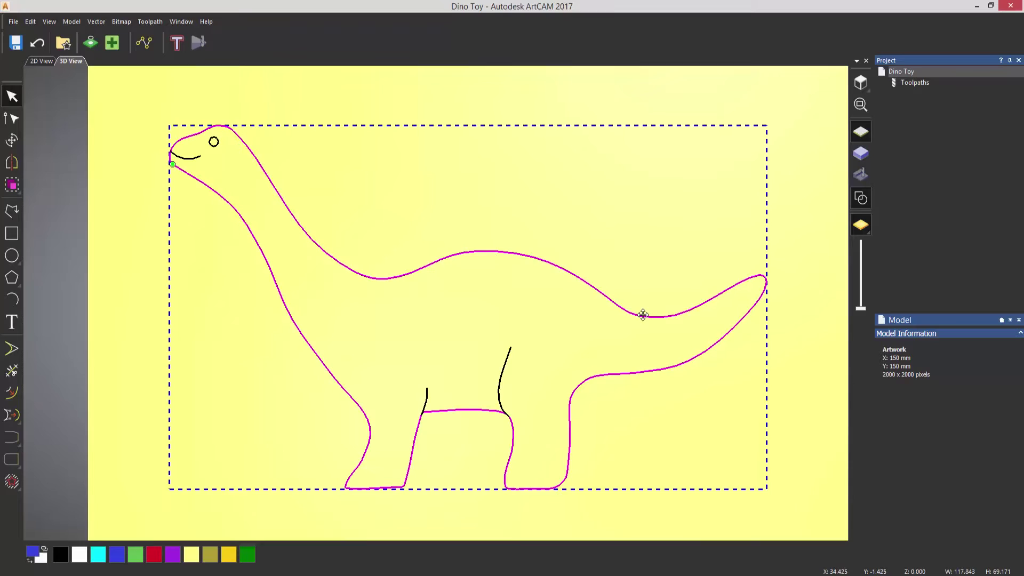
{"action": "left_click", "coordinate": [505, 368]}
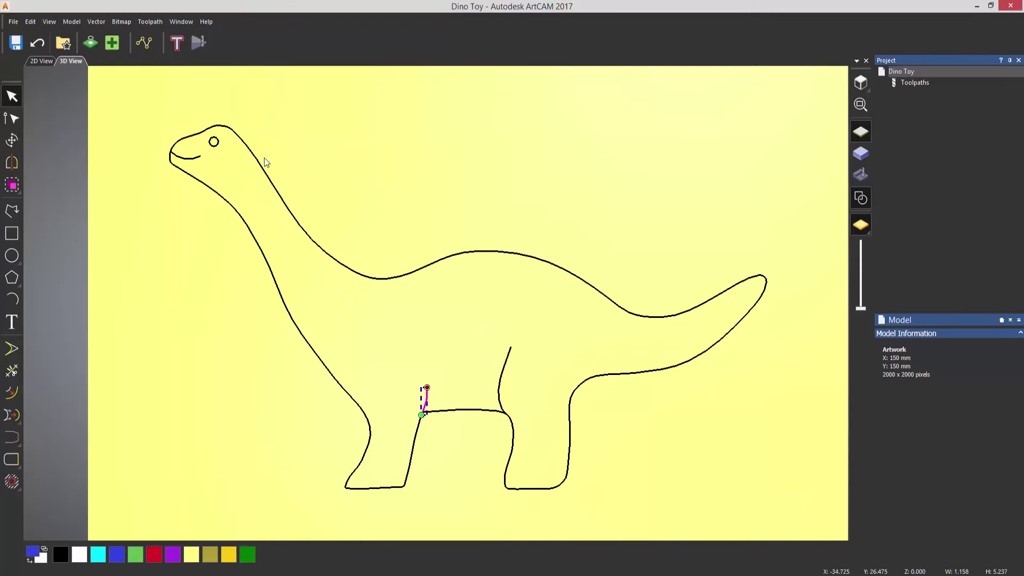
{"action": "left_click", "coordinate": [189, 158]}
{"action": "left_click", "coordinate": [213, 145]}
{"action": "left_click", "coordinate": [358, 290]}
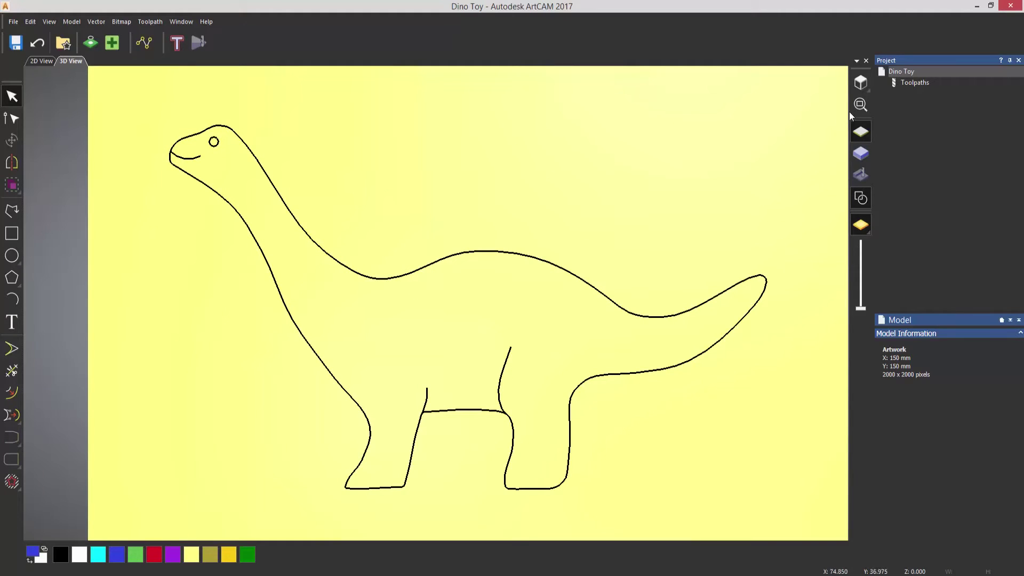
Start a new profile toolpath, enlarge its panel, and bring up the profile type list.
{"action": "left_click", "coordinate": [921, 83]}
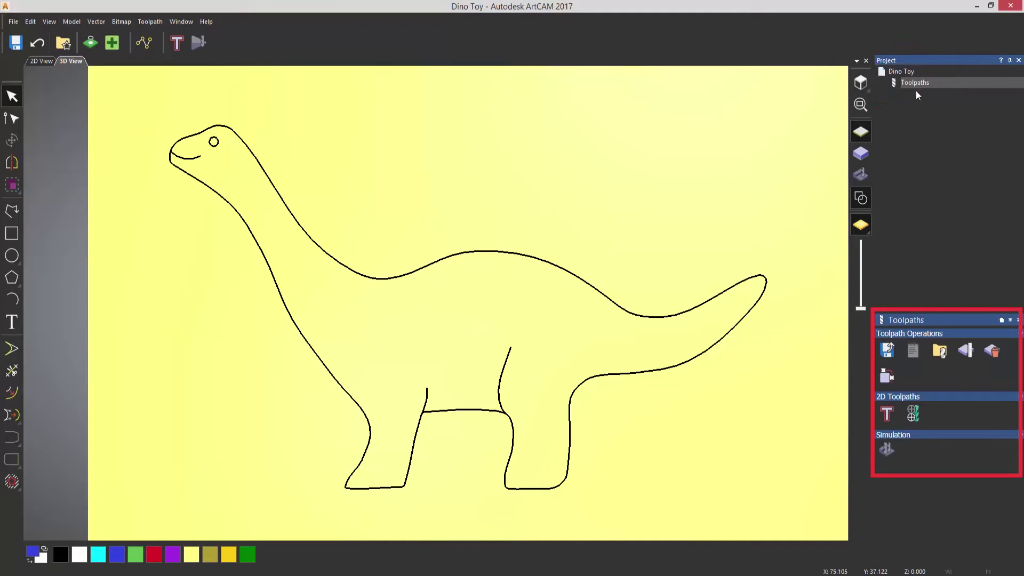
{"action": "left_click", "coordinate": [884, 419]}
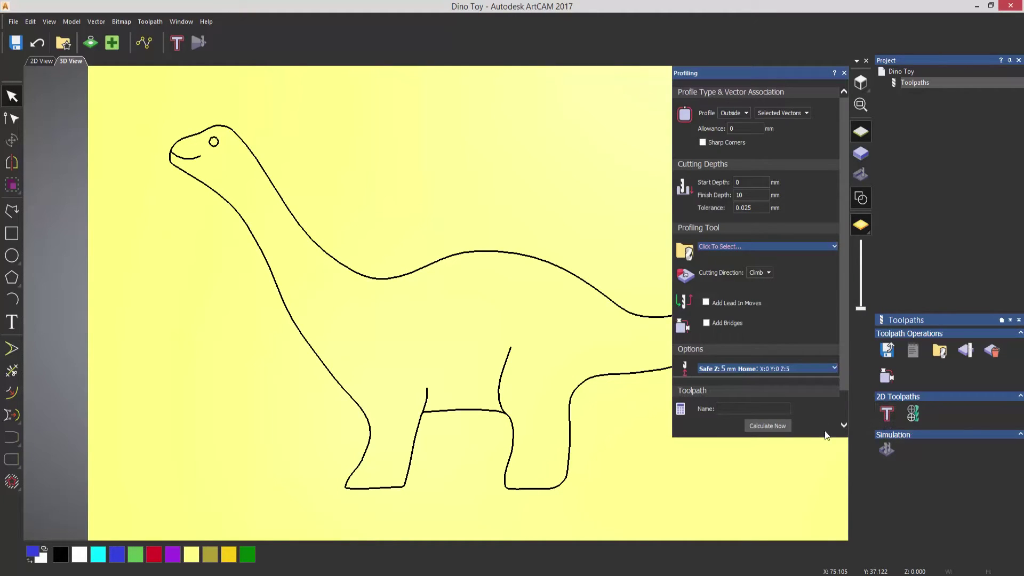
{"action": "left_click_drag", "start_coordinate": [824, 438], "coordinate": [825, 491]}
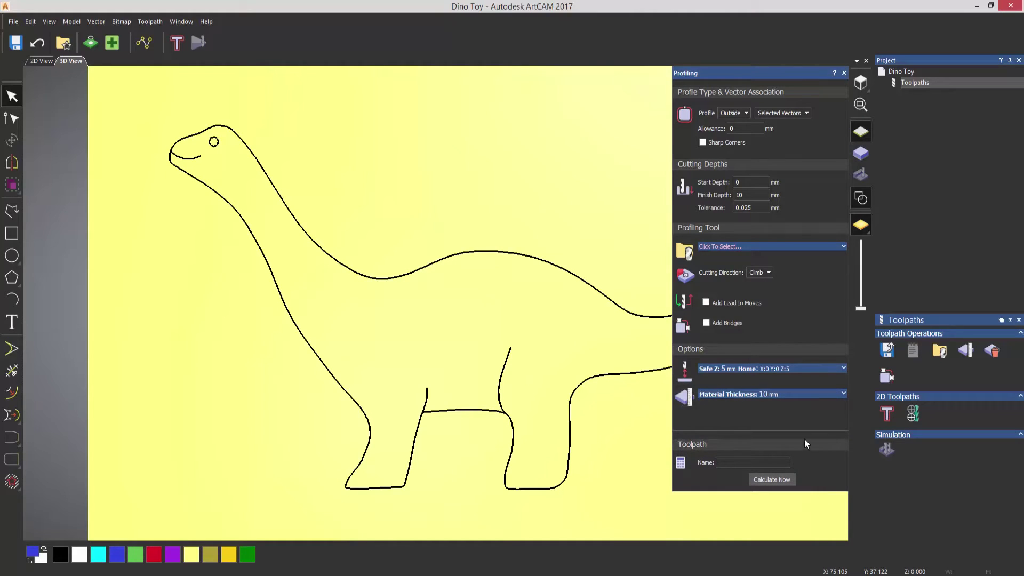
{"action": "left_click", "coordinate": [746, 113]}
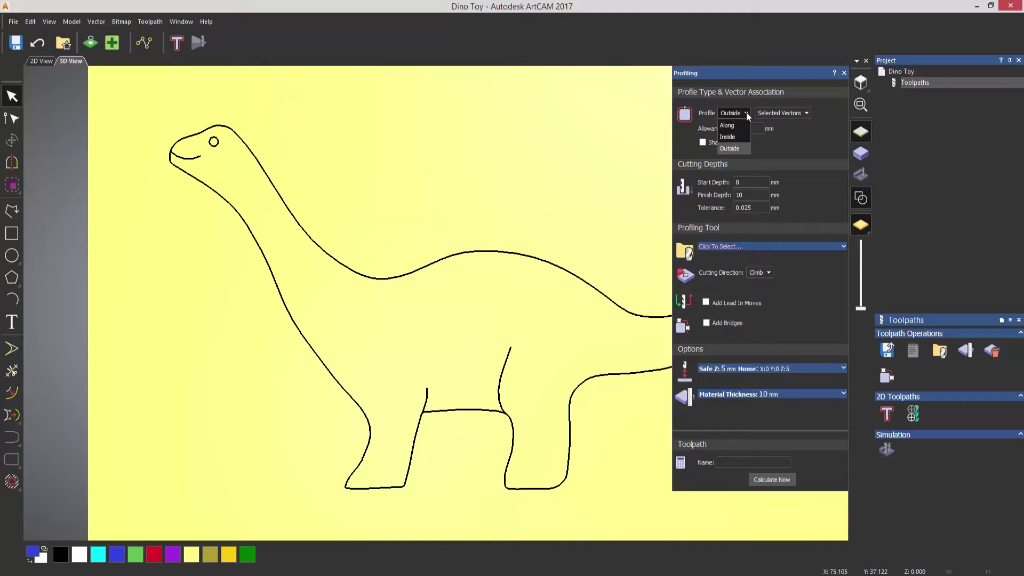
{"action": "left_click", "coordinate": [832, 146]}
{"action": "left_click", "coordinate": [746, 112]}
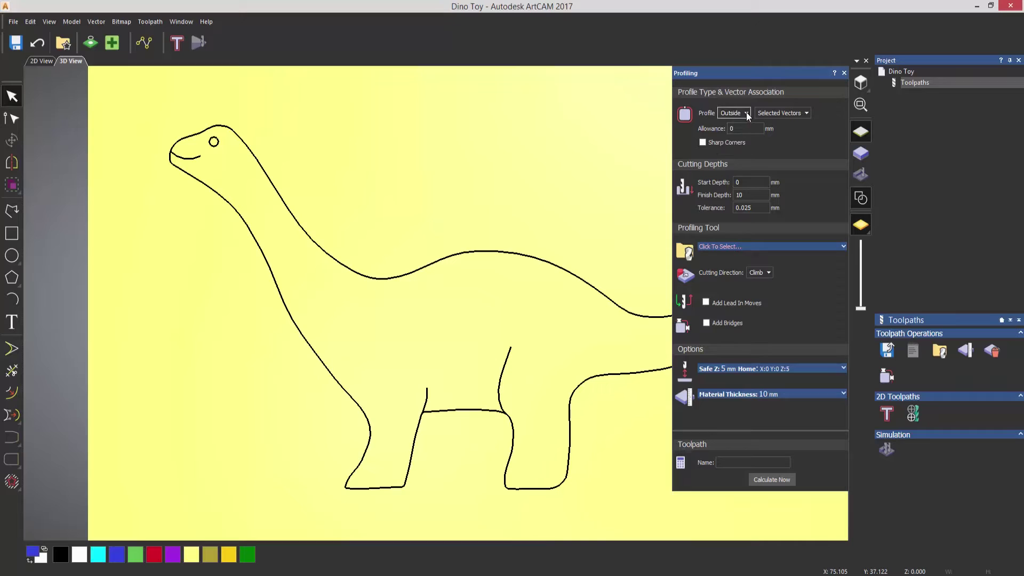
Cut Along the two leg lines and the mouth curve with a 0.1 mm finish depth.
{"action": "left_click", "coordinate": [738, 124]}
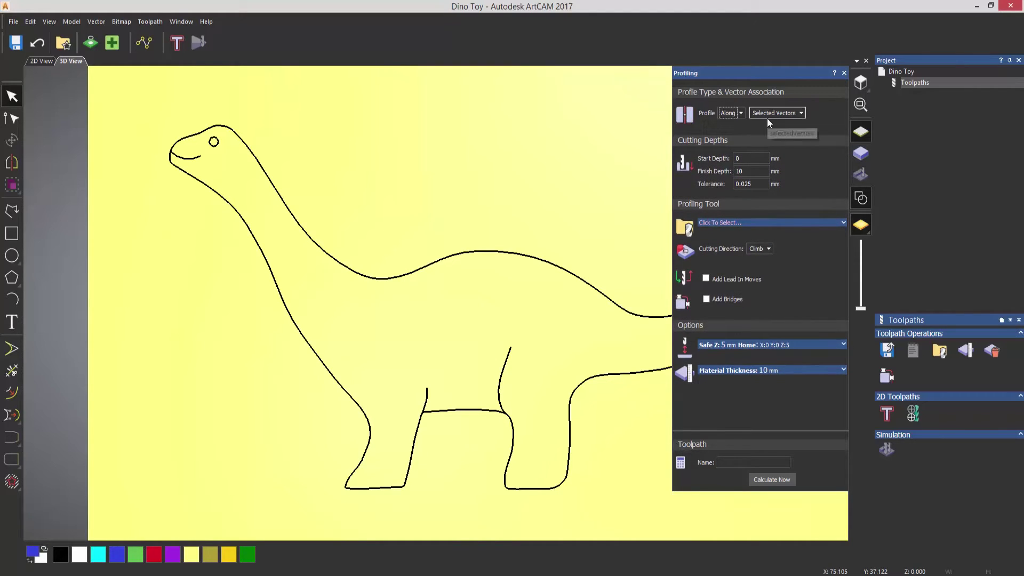
{"action": "left_click", "coordinate": [503, 368]}
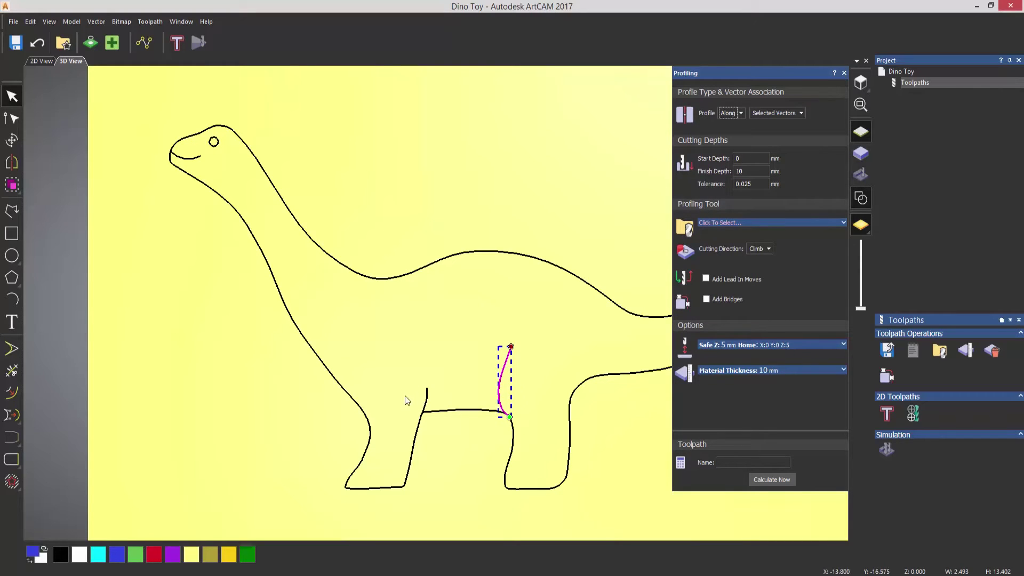
{"action": "left_click", "coordinate": [427, 401], "text": "shift"}
{"action": "left_click", "coordinate": [193, 157], "text": "shift"}
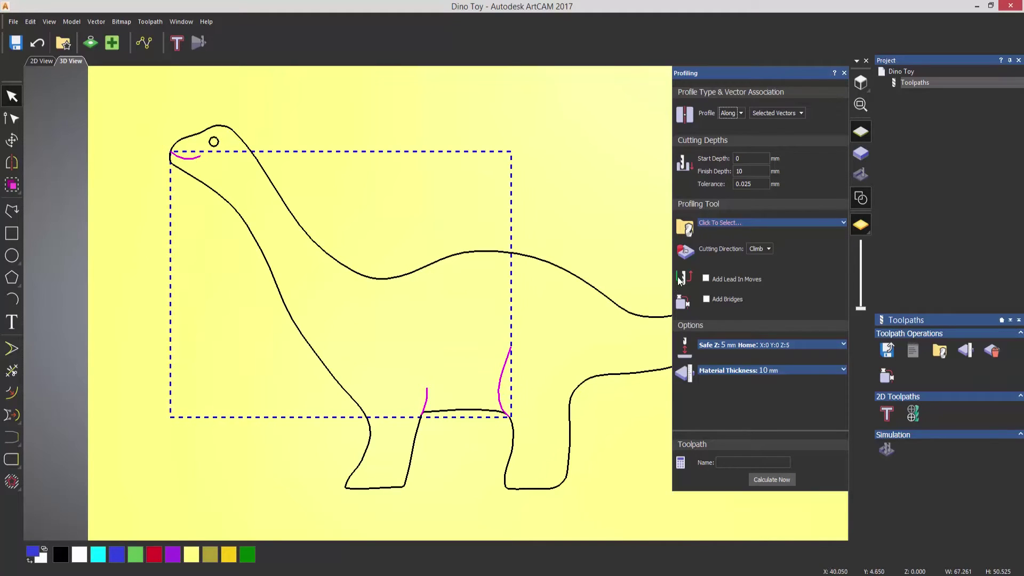
{"action": "double_click", "coordinate": [747, 172]}
{"action": "type", "text": "0.1"}
In the tool database, expand Metric Tools > Wood or Plastic and collapse its subgroups.
{"action": "left_click", "coordinate": [736, 223]}
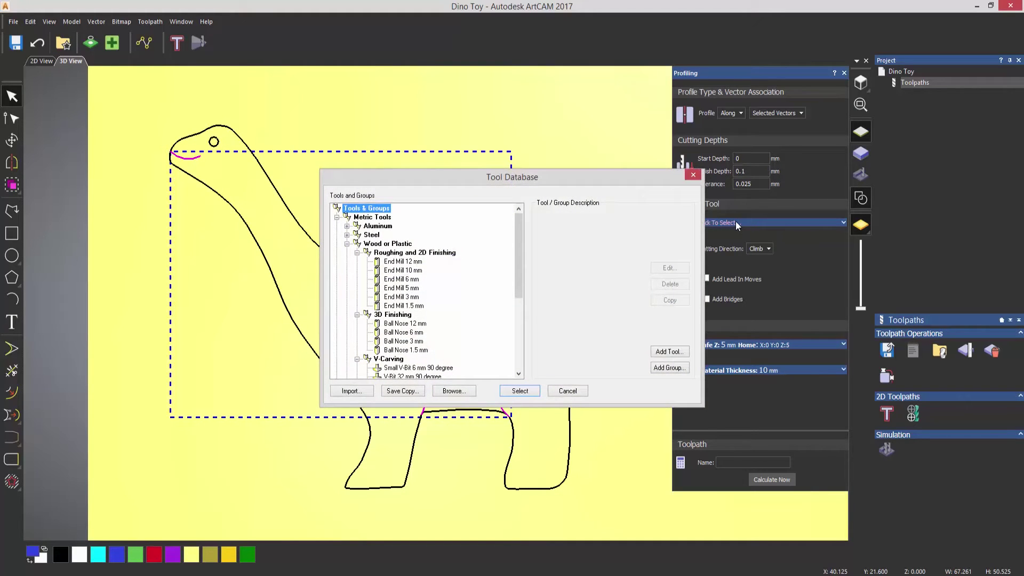
{"action": "left_click", "coordinate": [347, 243]}
{"action": "left_click", "coordinate": [336, 217]}
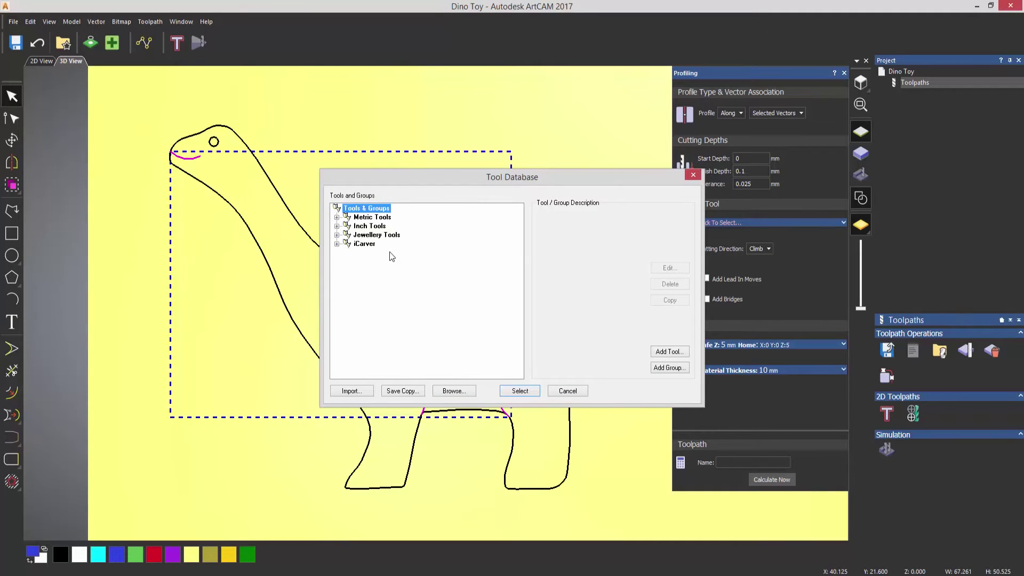
{"action": "left_click", "coordinate": [336, 217]}
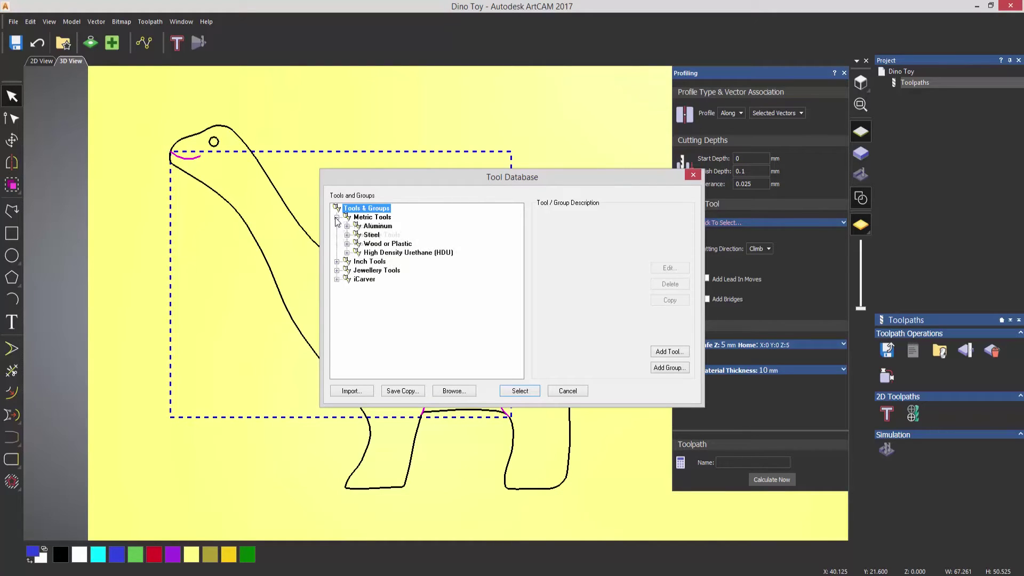
{"action": "left_click", "coordinate": [347, 245]}
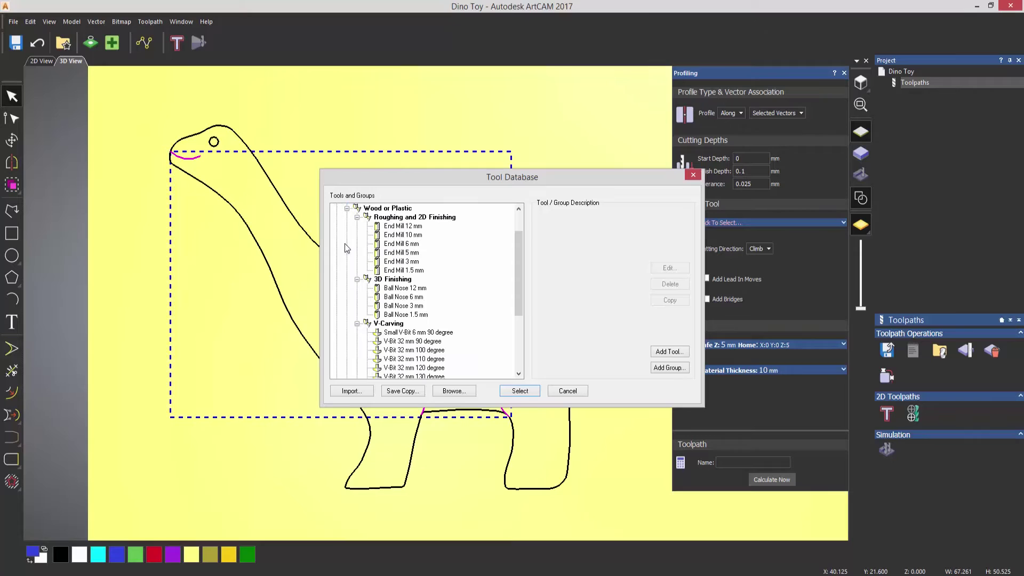
{"action": "left_click", "coordinate": [357, 217]}
{"action": "left_click", "coordinate": [356, 226]}
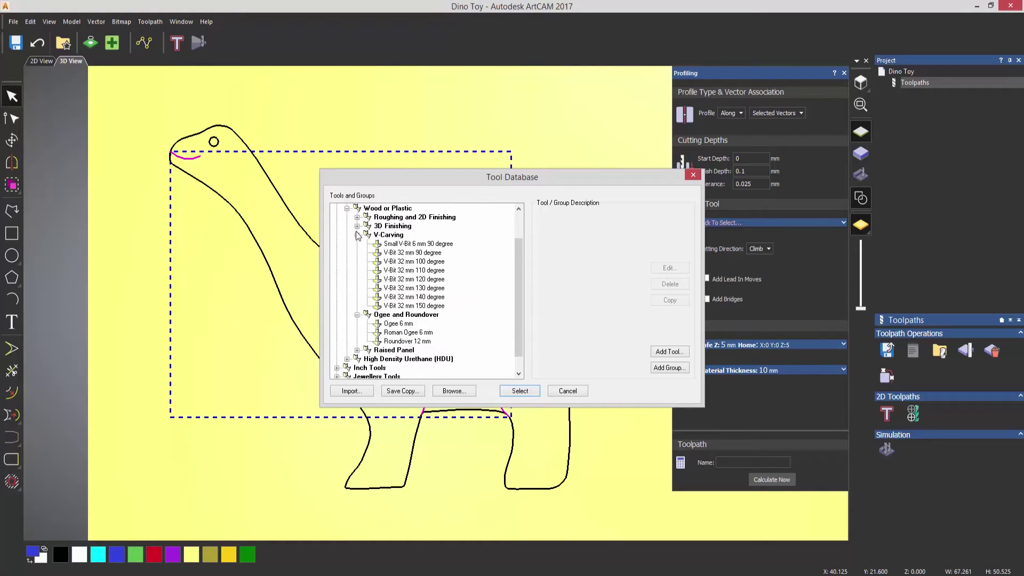
{"action": "left_click", "coordinate": [357, 235]}
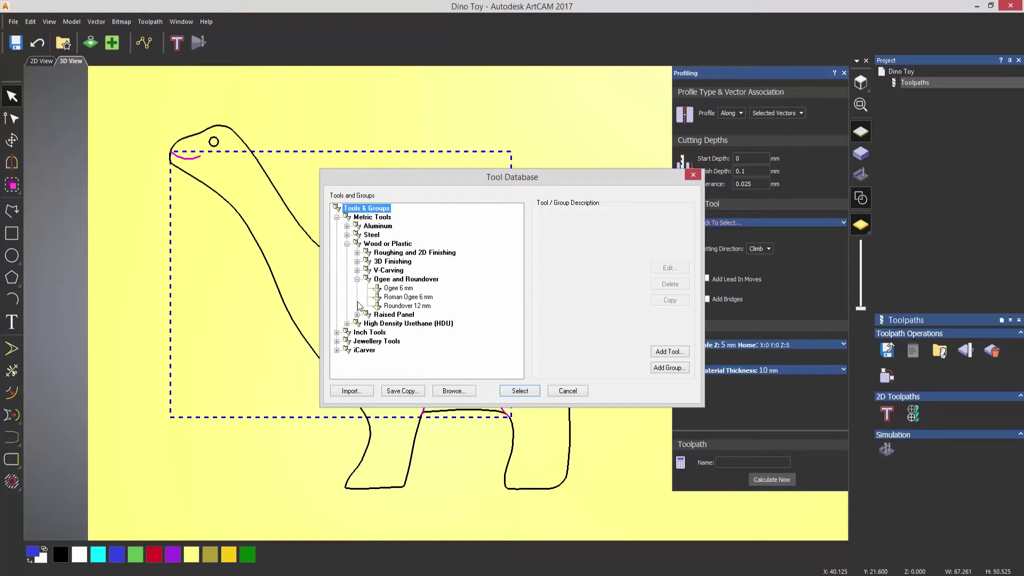
{"action": "left_click", "coordinate": [357, 279]}
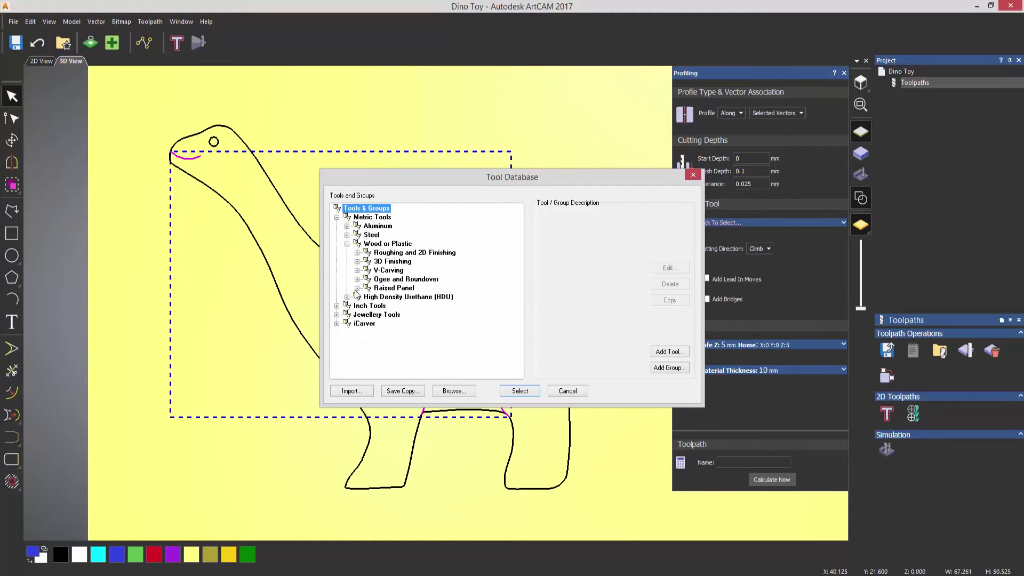
Pick Ball Nose 1.5 mm from the tool list and confirm it.
{"action": "left_click", "coordinate": [357, 253]}
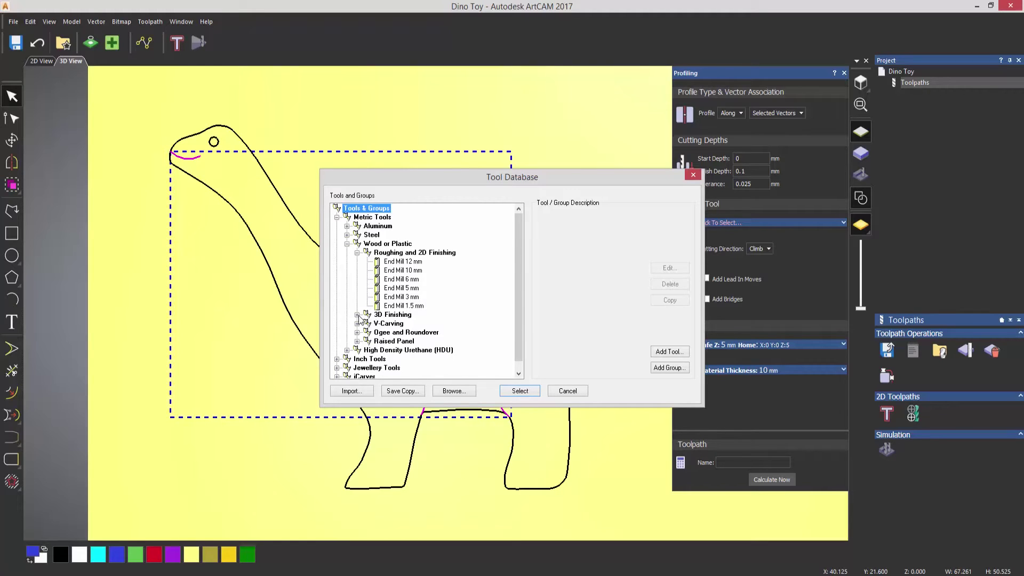
{"action": "left_click", "coordinate": [356, 314]}
{"action": "scroll", "coordinate": [418, 296], "scroll_direction": "down", "scroll_amount": 2}
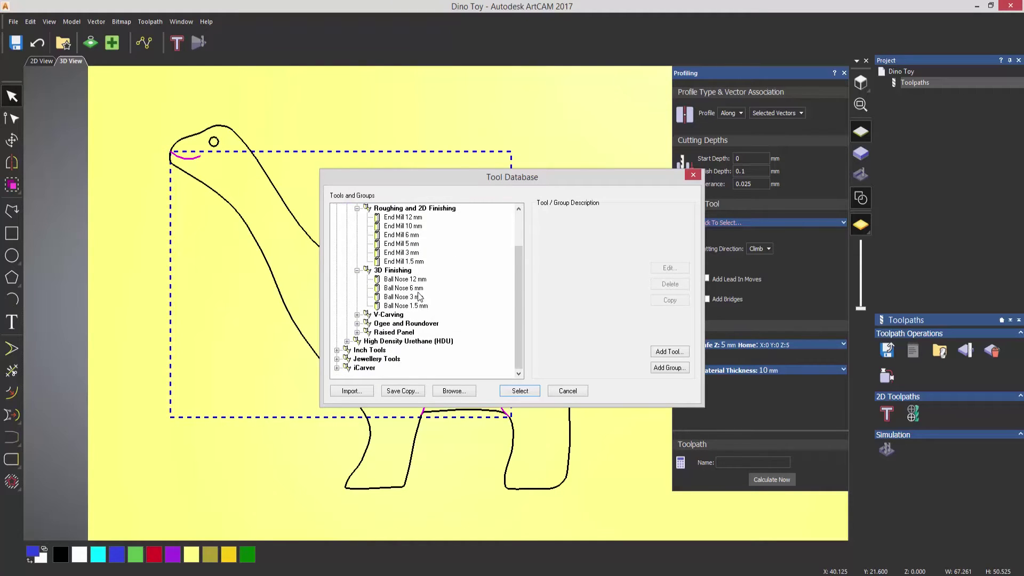
{"action": "left_click", "coordinate": [357, 315]}
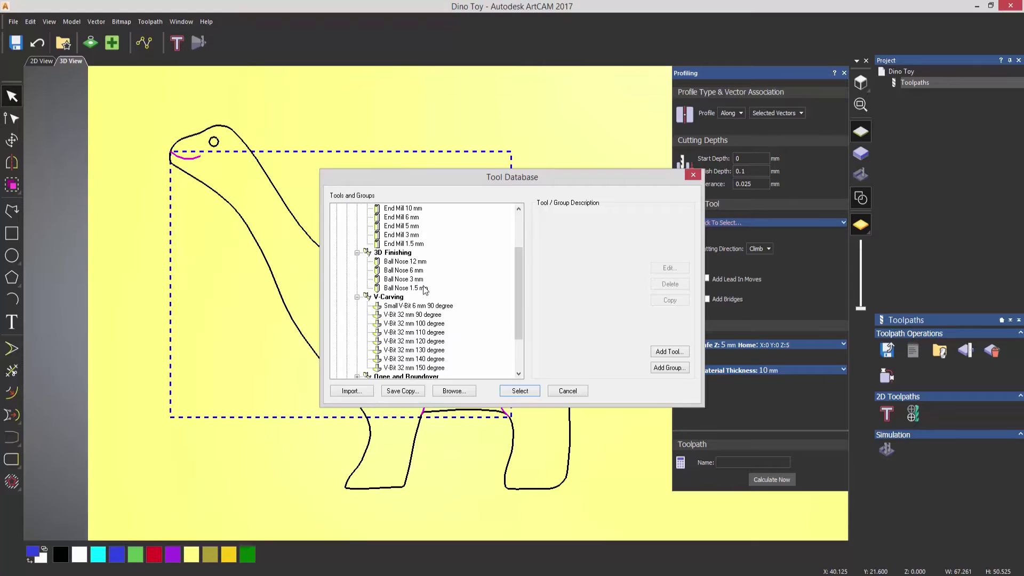
{"action": "scroll", "coordinate": [425, 290], "scroll_direction": "up", "scroll_amount": 3}
{"action": "scroll", "coordinate": [425, 289], "scroll_direction": "down", "scroll_amount": 2}
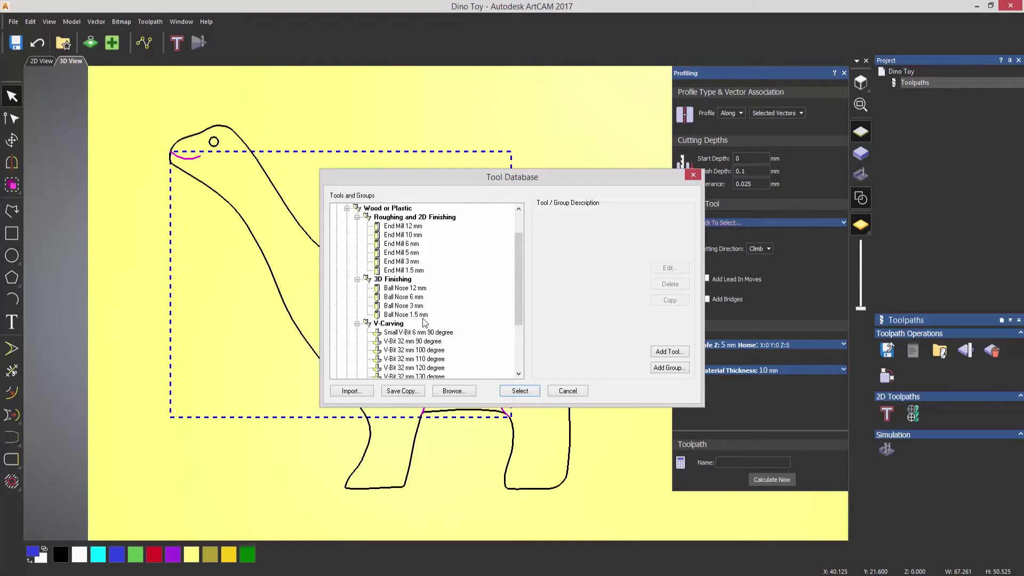
{"action": "left_click", "coordinate": [415, 315]}
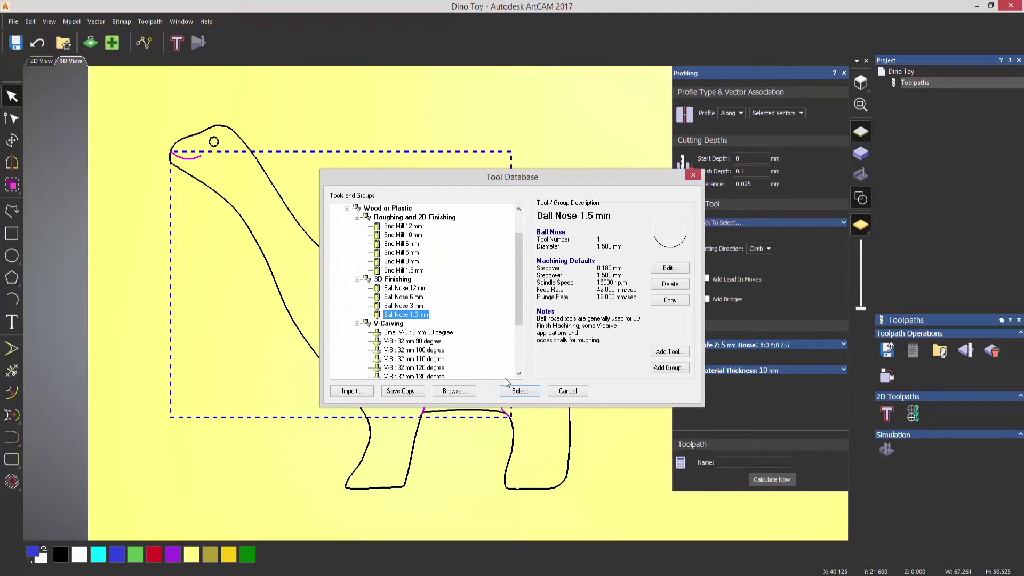
{"action": "left_click", "coordinate": [520, 392]}
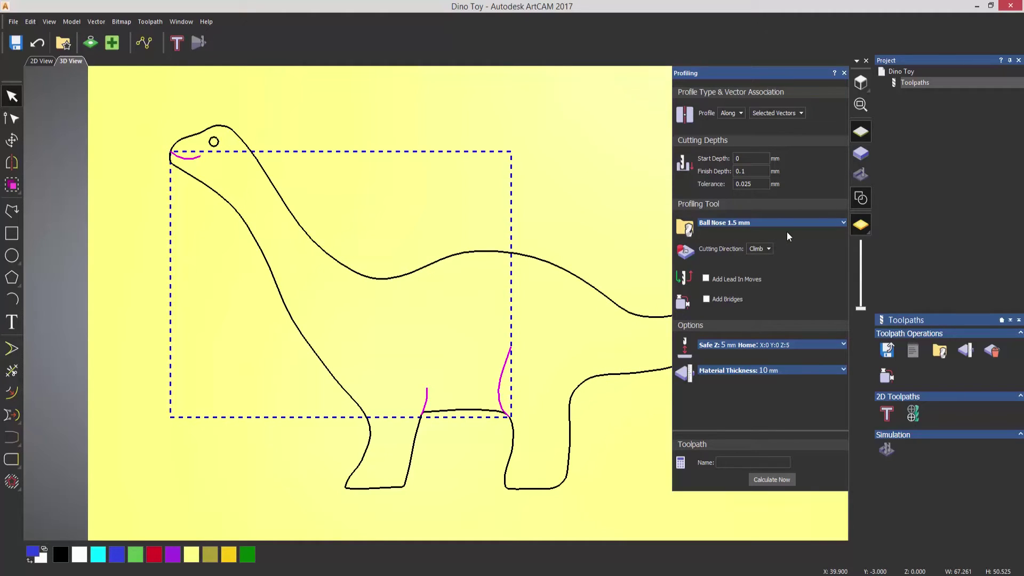
Review the ball nose stepdown, then bring up Material Setup with 10.0 mm thickness.
{"action": "left_click", "coordinate": [842, 223]}
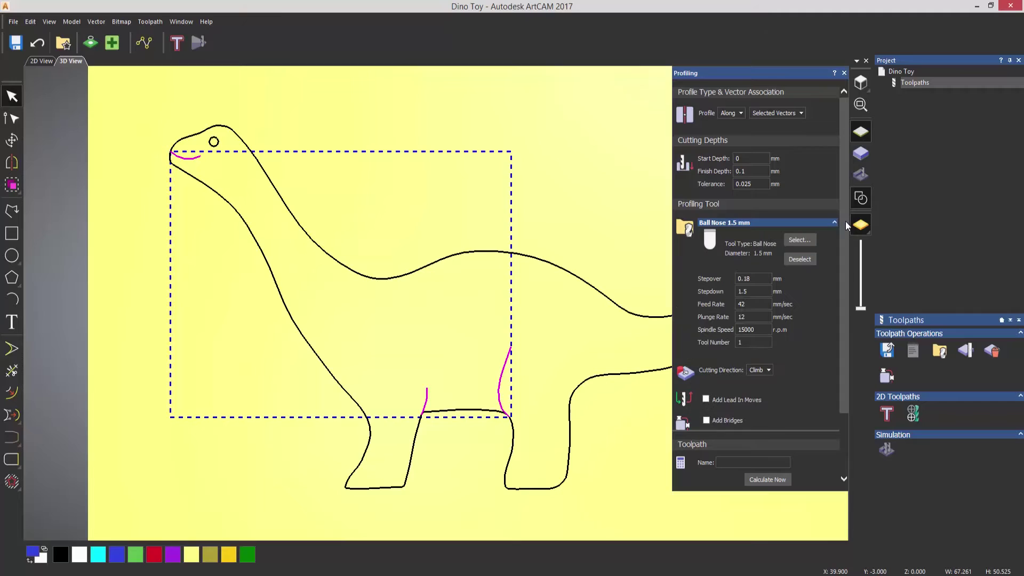
{"action": "left_click", "coordinate": [746, 292]}
{"action": "left_click", "coordinate": [834, 222]}
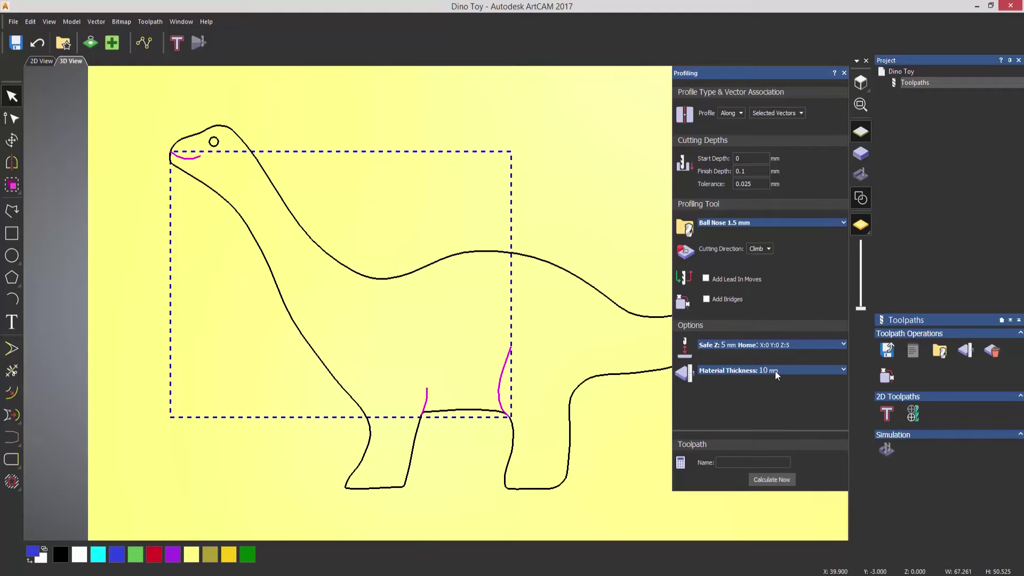
{"action": "left_click", "coordinate": [843, 370]}
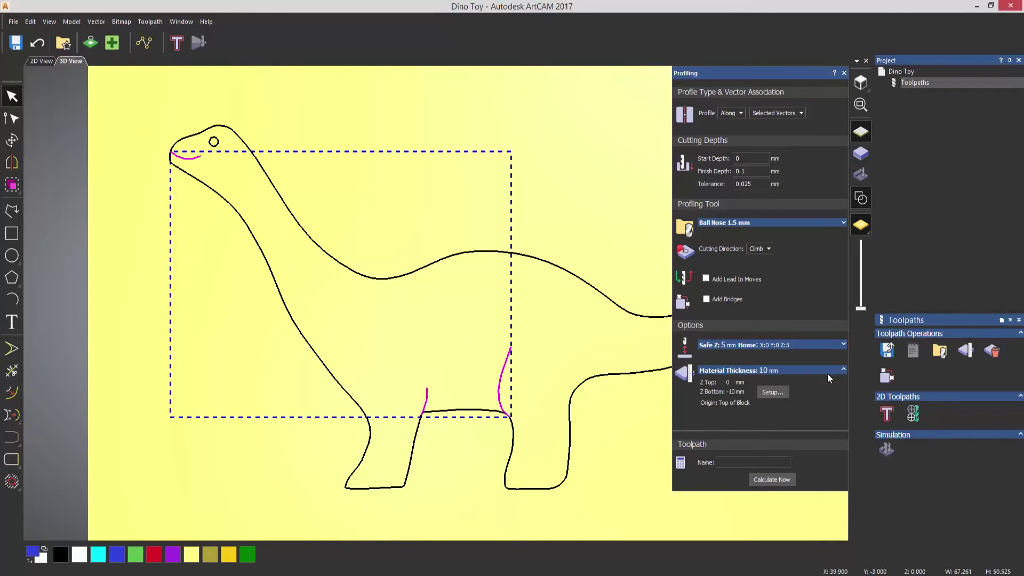
{"action": "left_click", "coordinate": [773, 392]}
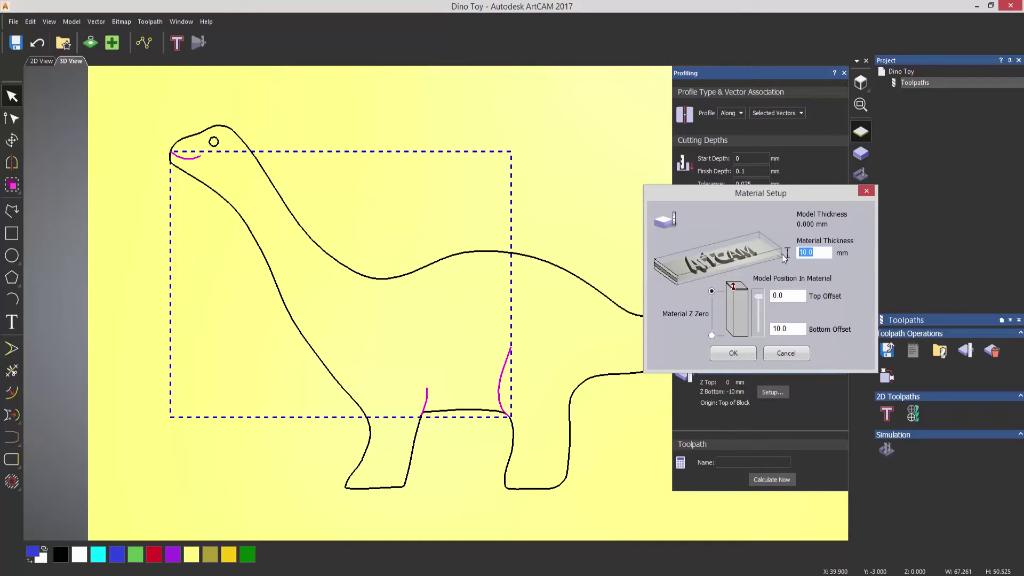
Accept the 10 mm material, calculate the Profile toolpath, close the panel, and deselect vectors.
{"action": "left_click", "coordinate": [735, 354]}
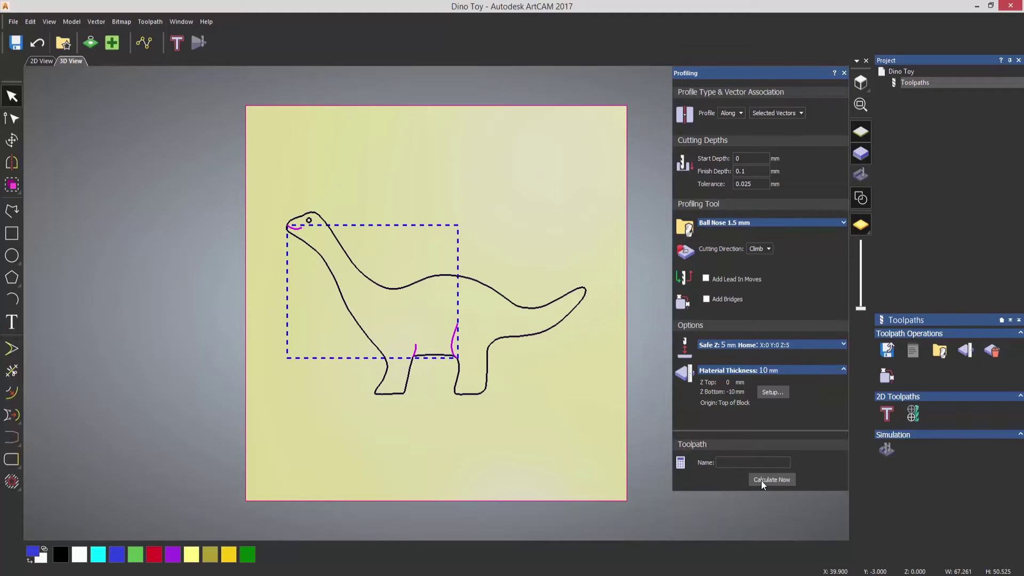
{"action": "left_click", "coordinate": [738, 462]}
{"action": "left_click", "coordinate": [776, 479]}
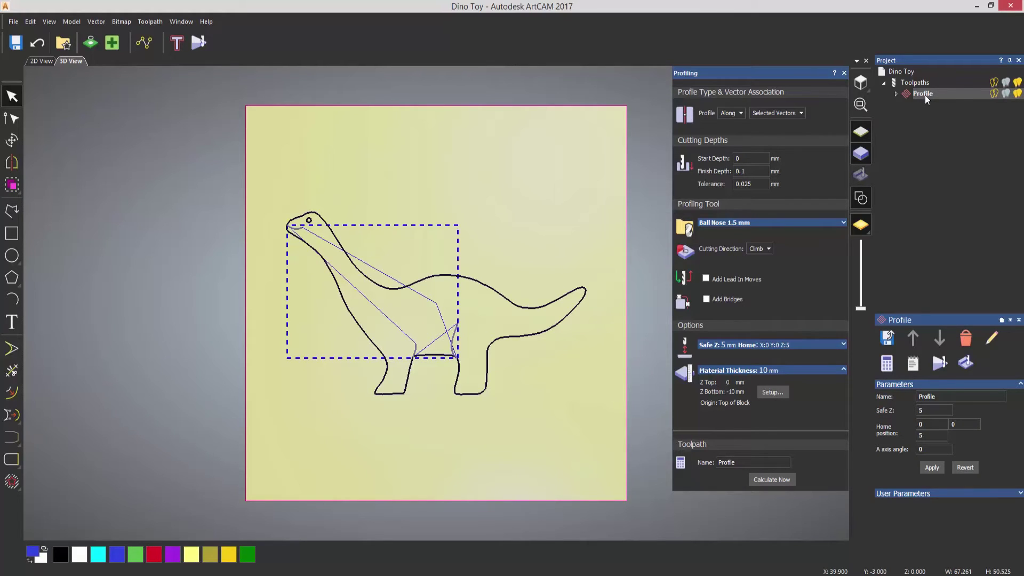
{"action": "left_click", "coordinate": [843, 73]}
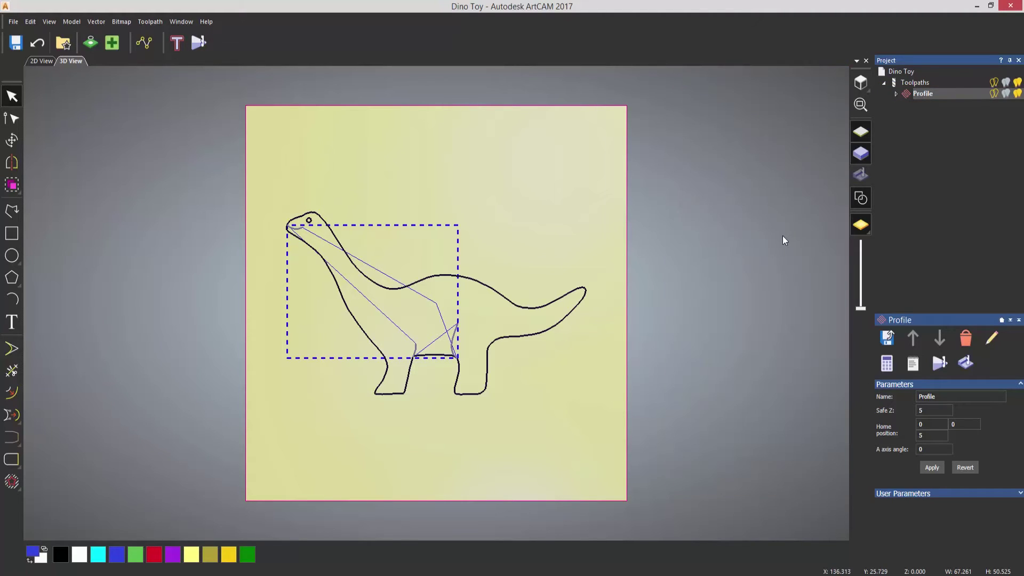
{"action": "key", "text": "Escape"}
Simulate the Profile toolpath on the defined block and tilt and zoom to see the grooves.
{"action": "right_click", "coordinate": [911, 94]}
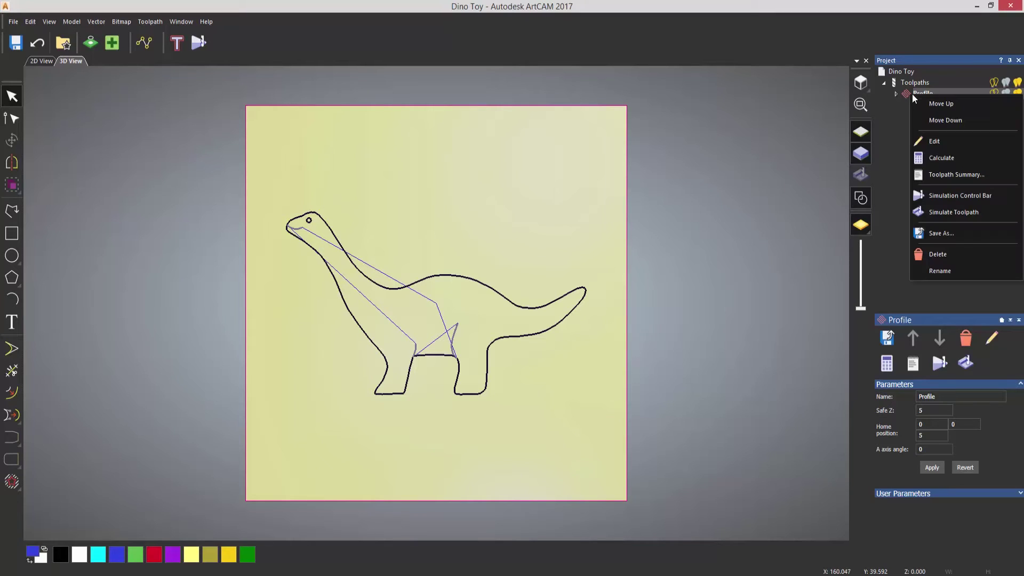
{"action": "left_click", "coordinate": [945, 215]}
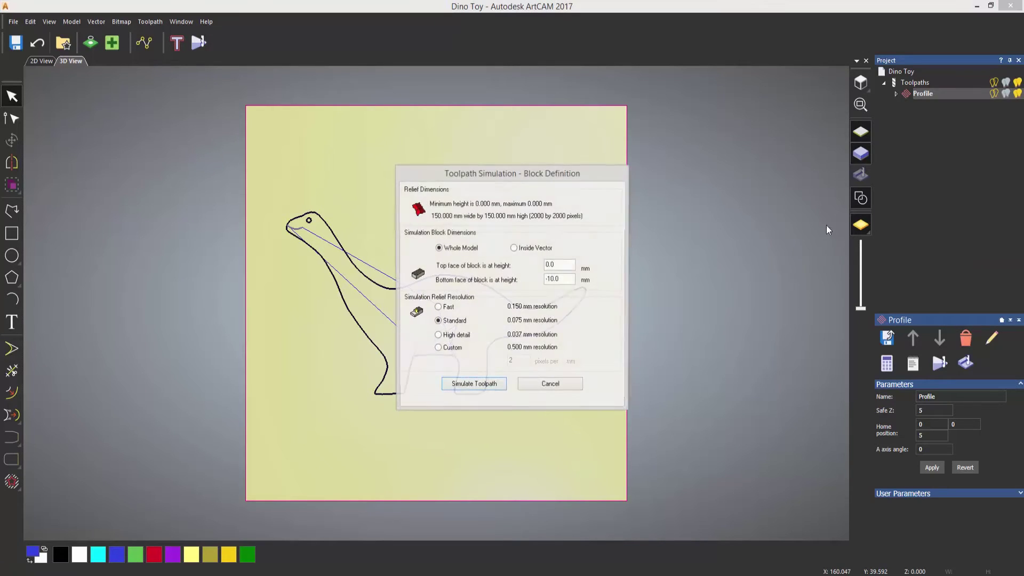
{"action": "left_click", "coordinate": [466, 383]}
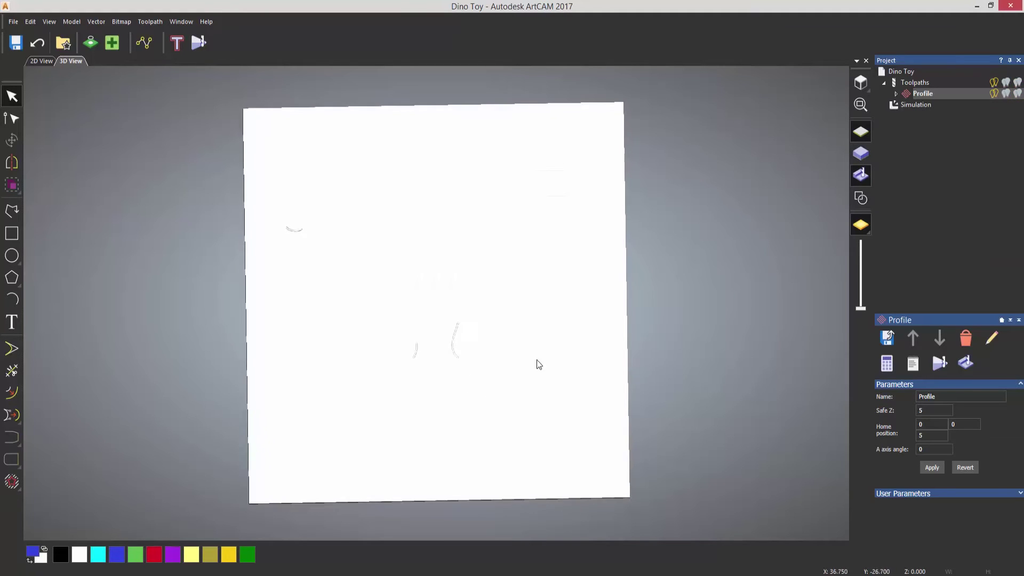
{"action": "left_click_drag", "start_coordinate": [536, 359], "coordinate": [548, 232]}
{"action": "scroll", "coordinate": [384, 290], "scroll_direction": "up", "scroll_amount": 5}
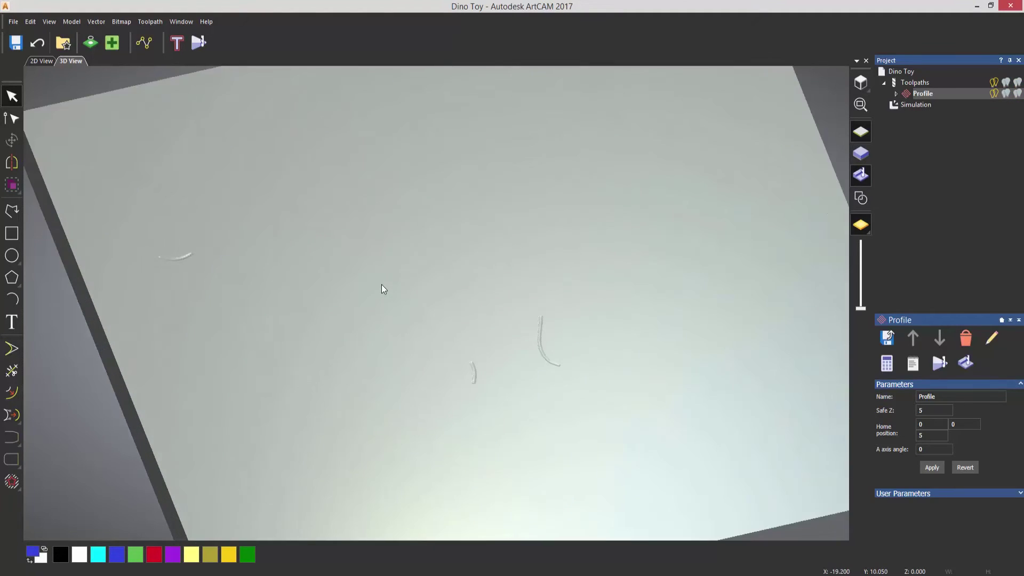
{"action": "scroll", "coordinate": [381, 288], "scroll_direction": "up", "scroll_amount": 2}
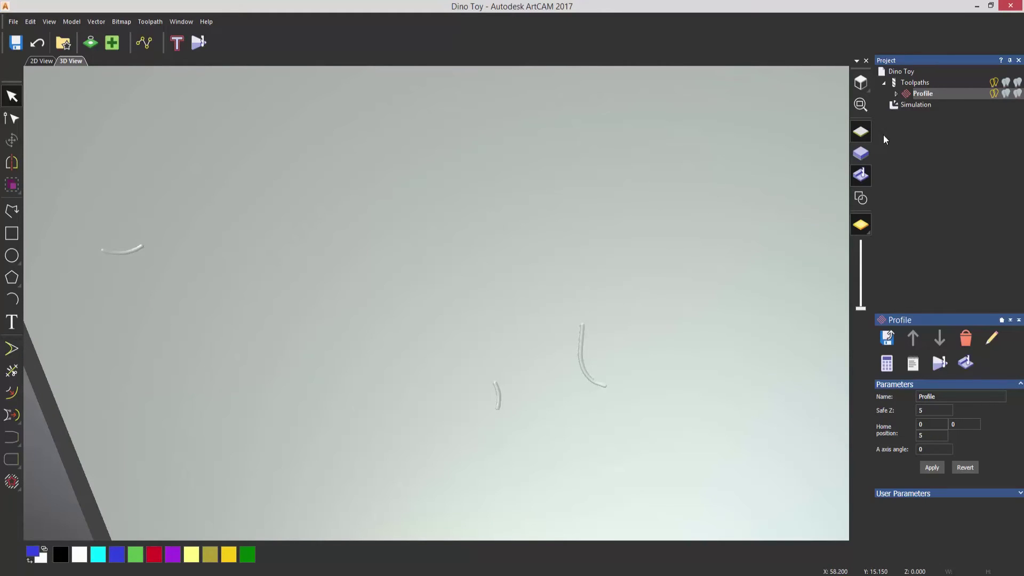
Delete the Simulation entry from the Project tree.
{"action": "right_click", "coordinate": [906, 106]}
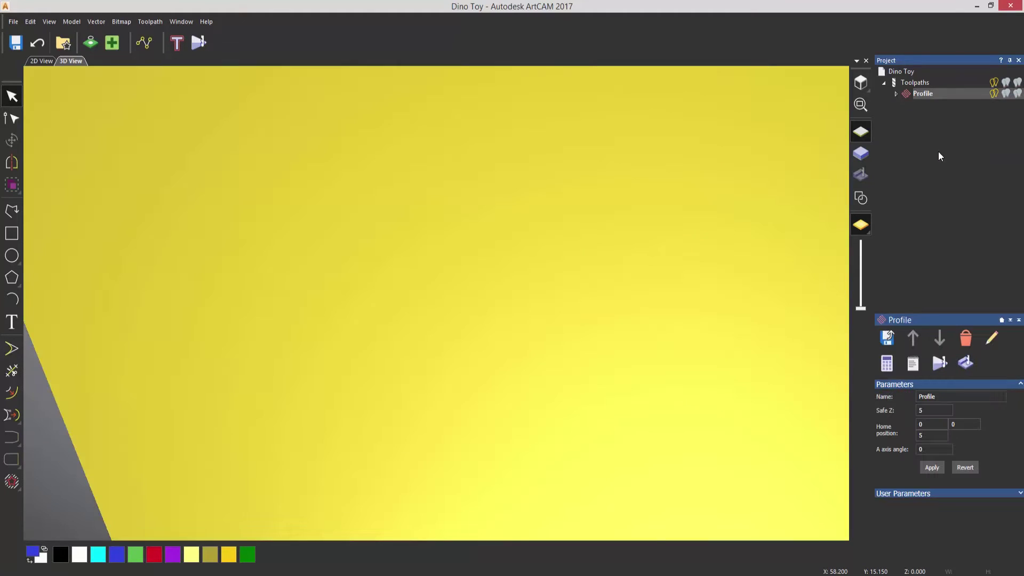
In top view with vectors shown, profile the eye circle Along with 0.25 mm finish depth.
{"action": "left_click", "coordinate": [860, 82]}
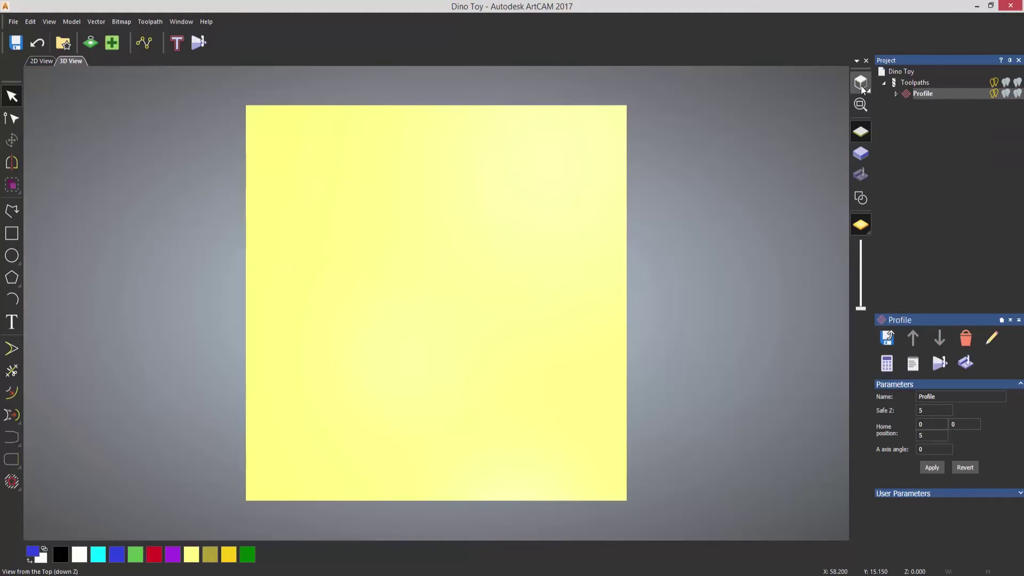
{"action": "left_click", "coordinate": [860, 199]}
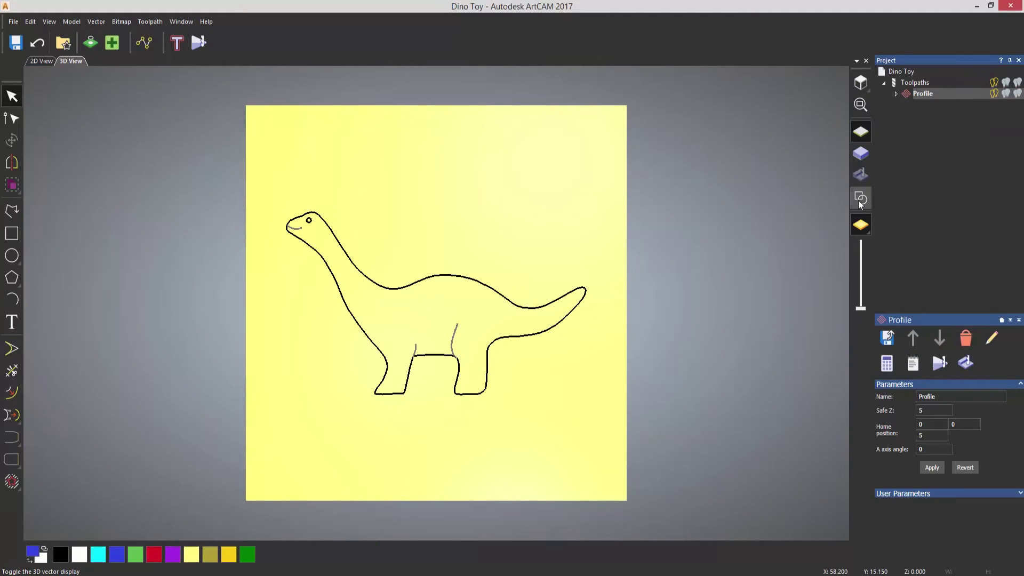
{"action": "left_click", "coordinate": [310, 221]}
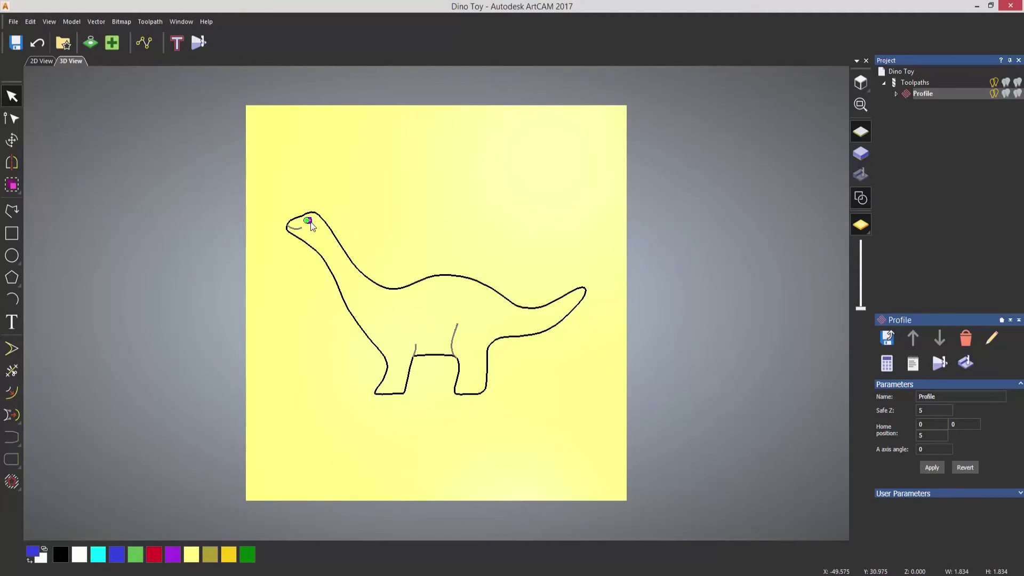
{"action": "left_click", "coordinate": [913, 84]}
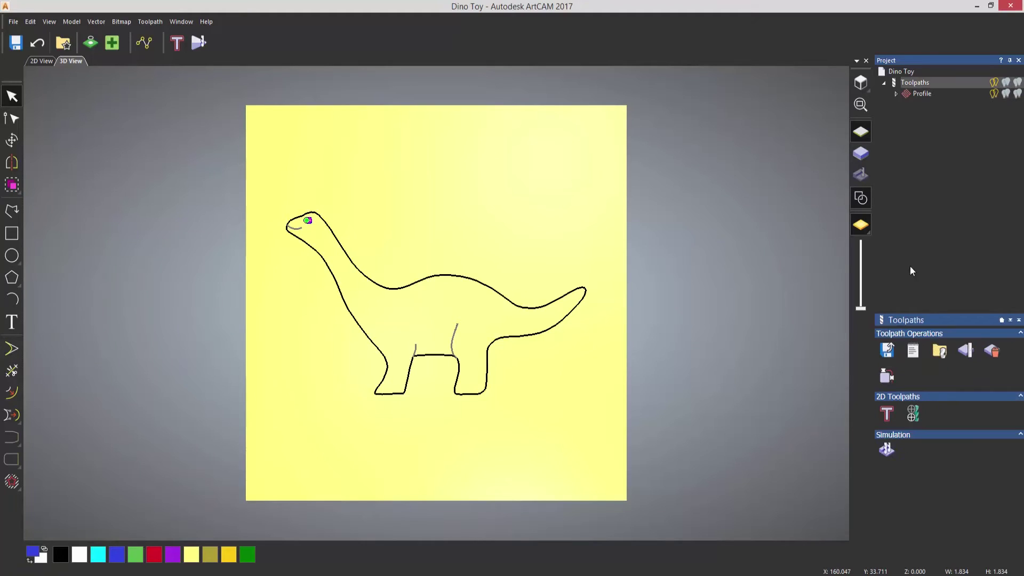
{"action": "left_click", "coordinate": [893, 415]}
{"action": "left_click", "coordinate": [745, 113]}
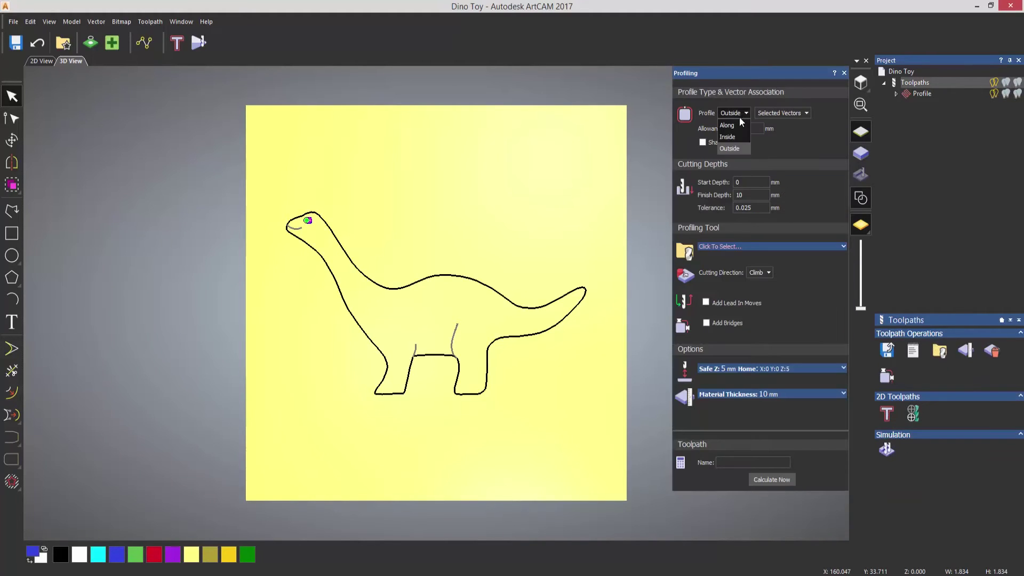
{"action": "left_click", "coordinate": [733, 143]}
{"action": "double_click", "coordinate": [748, 171]}
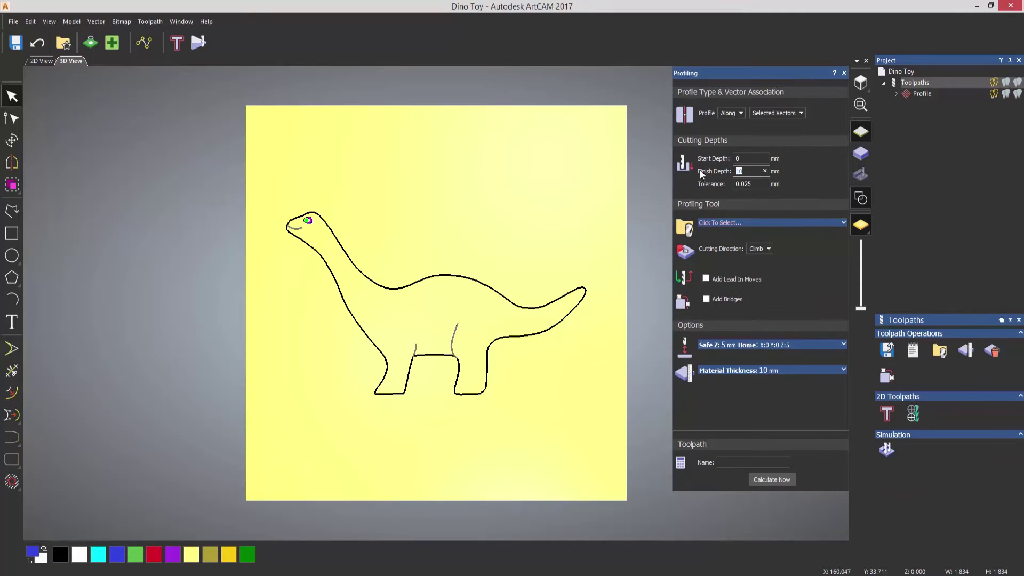
{"action": "type", "text": "0.25"}
Use the Small V-Bit 6 mm 90 degree tool, calculate Profile 1, and close the panel.
{"action": "left_click", "coordinate": [721, 221]}
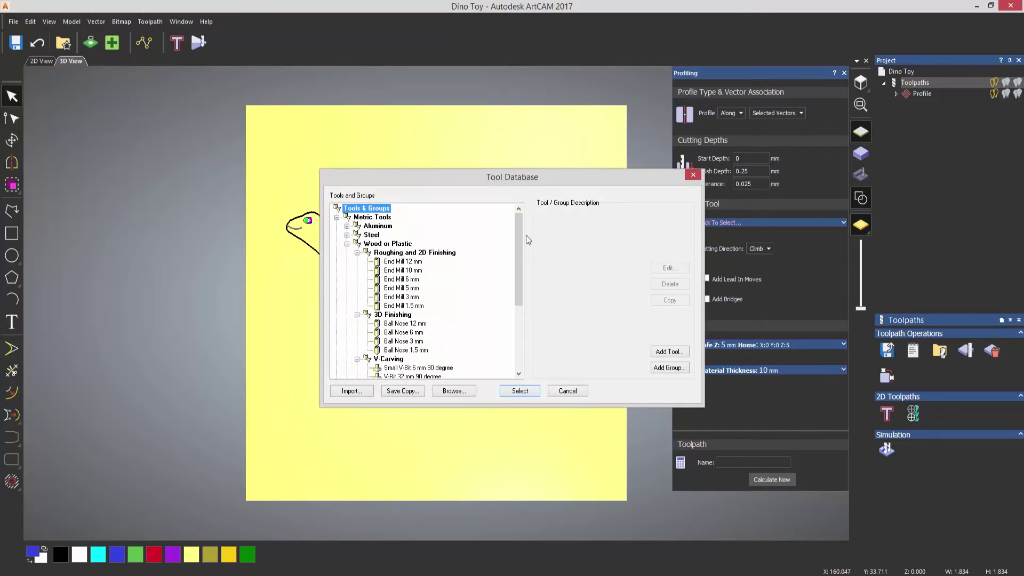
{"action": "left_click_drag", "start_coordinate": [520, 240], "coordinate": [525, 275]}
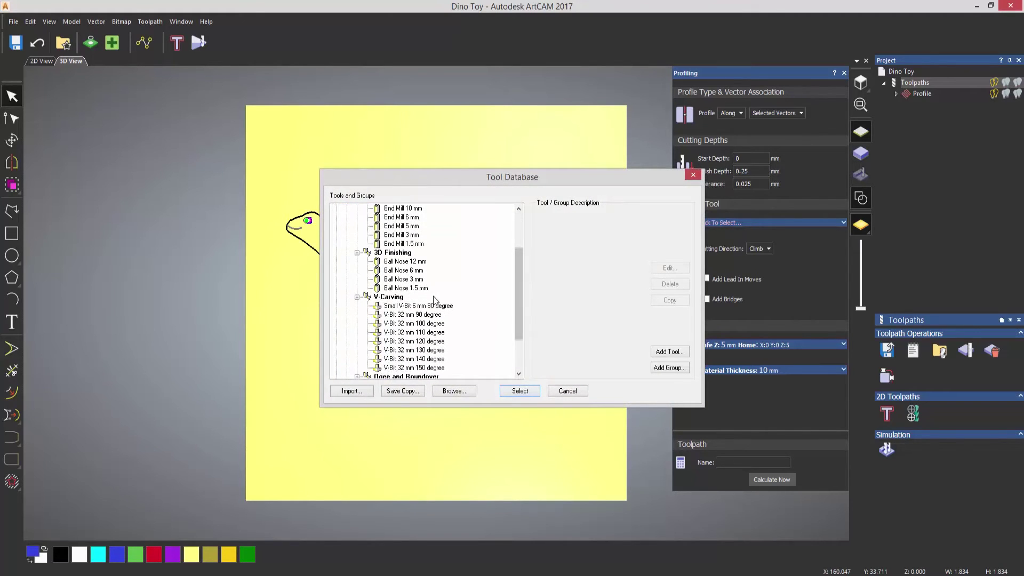
{"action": "left_click", "coordinate": [440, 306]}
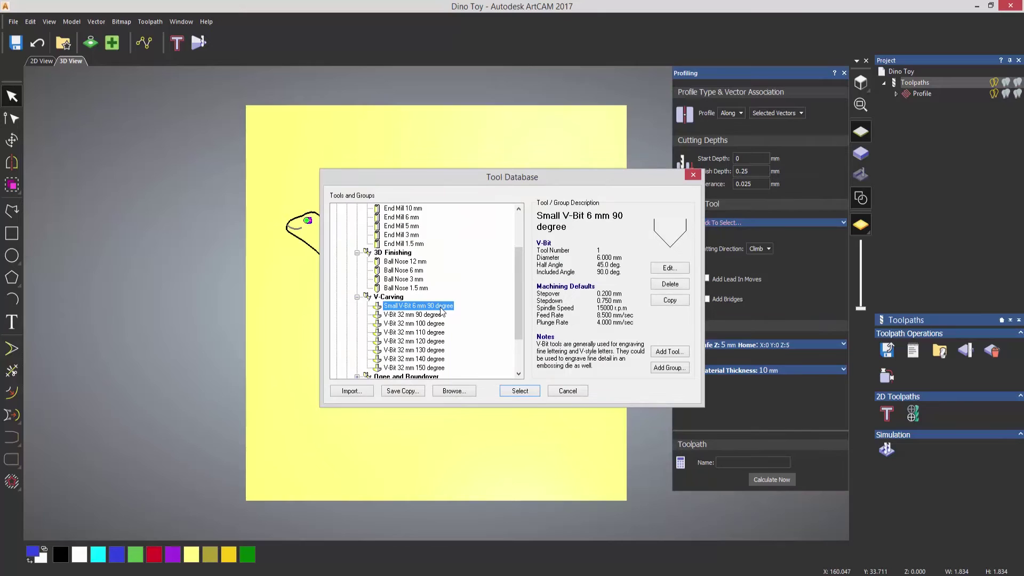
{"action": "left_click", "coordinate": [518, 391]}
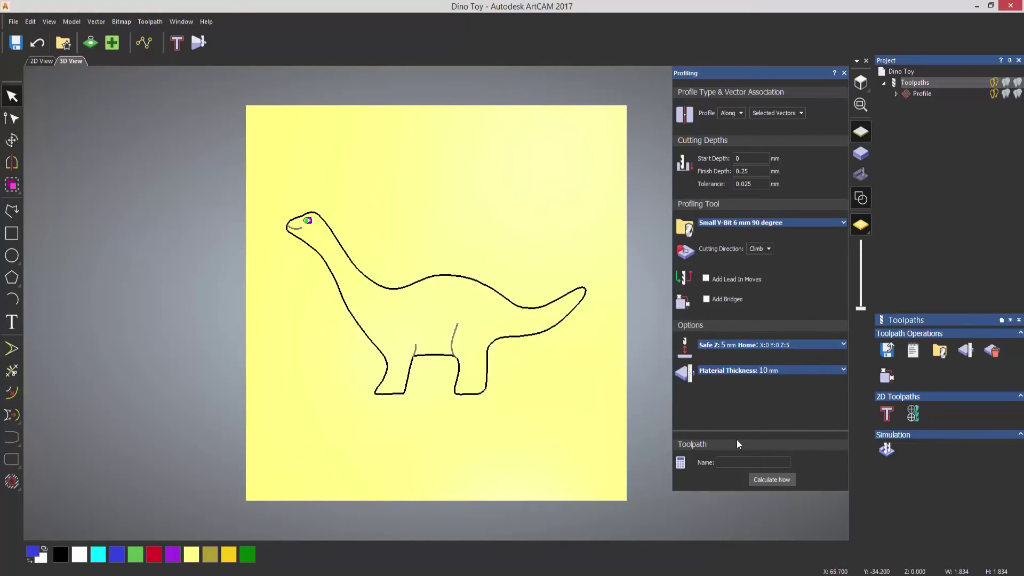
{"action": "left_click", "coordinate": [767, 479]}
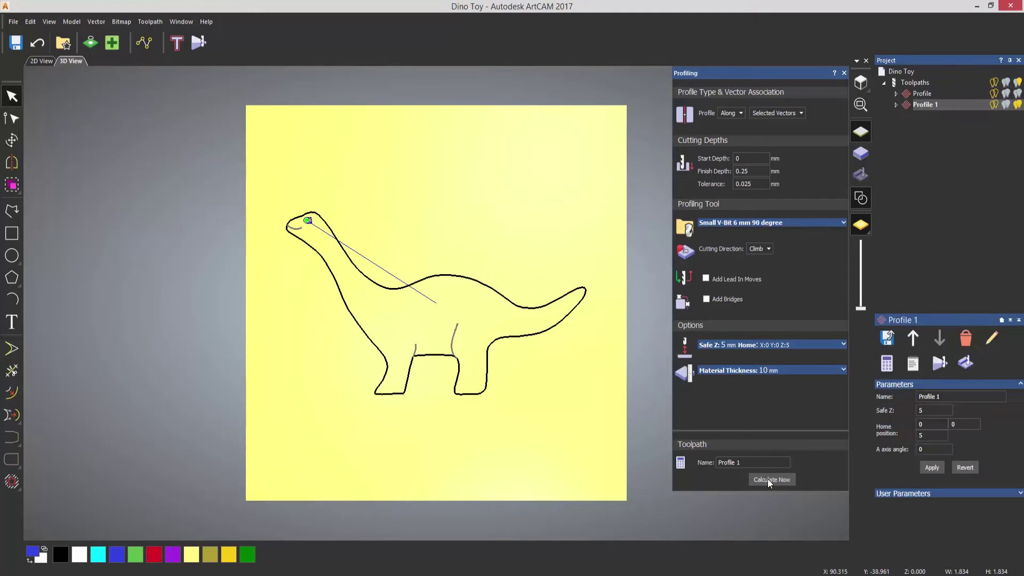
{"action": "left_click", "coordinate": [844, 73]}
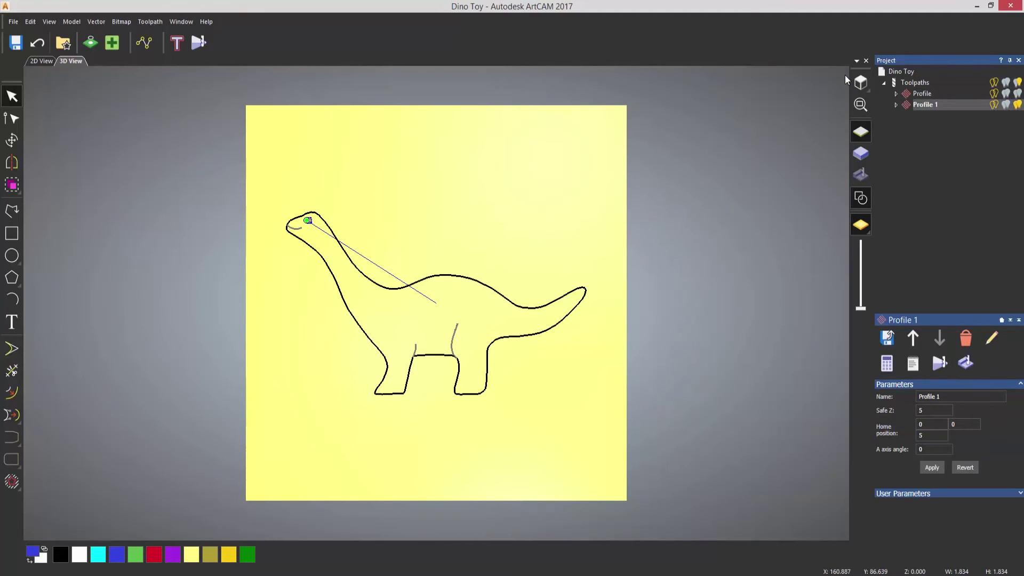
Select the dinosaur outline, start a profile toolpath, and choose End Mill 6 mm.
{"action": "left_click", "coordinate": [523, 309]}
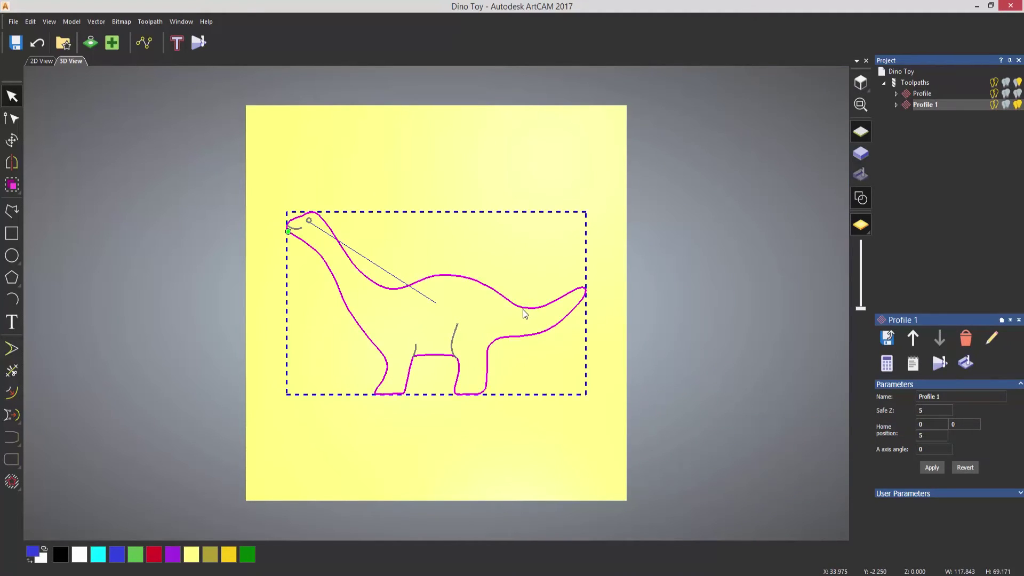
{"action": "left_click", "coordinate": [906, 85]}
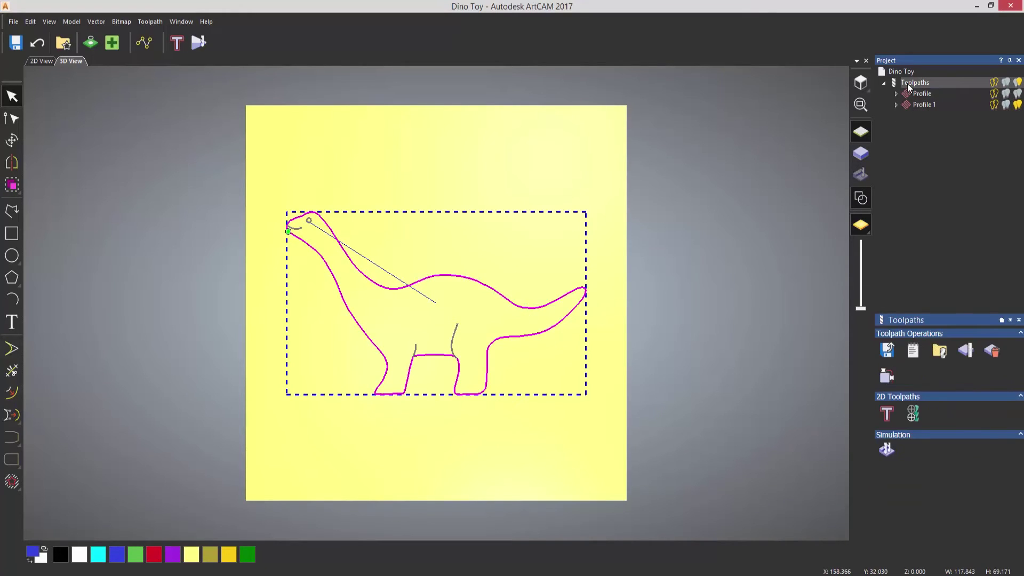
{"action": "left_click", "coordinate": [887, 411]}
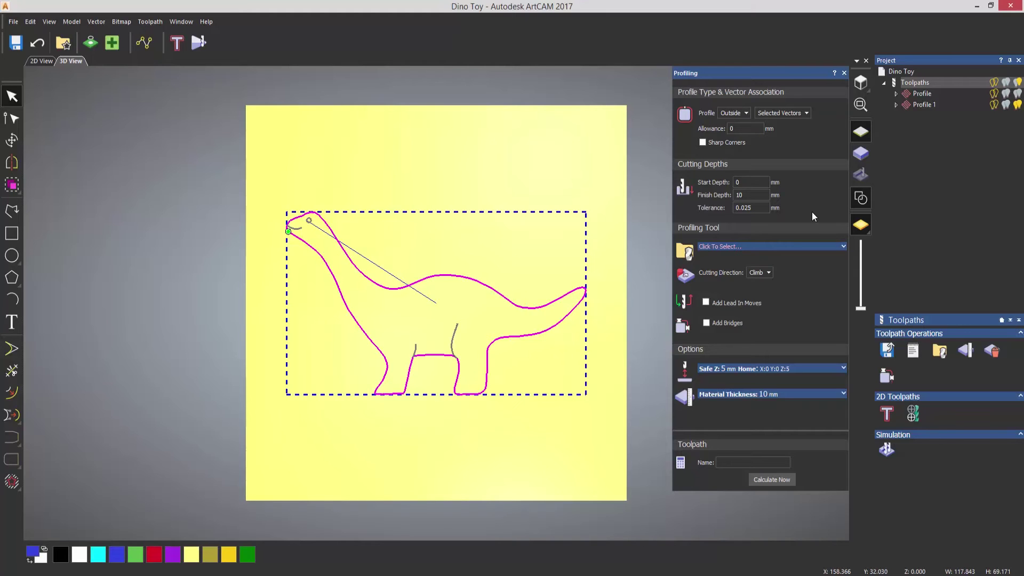
{"action": "left_click", "coordinate": [755, 247]}
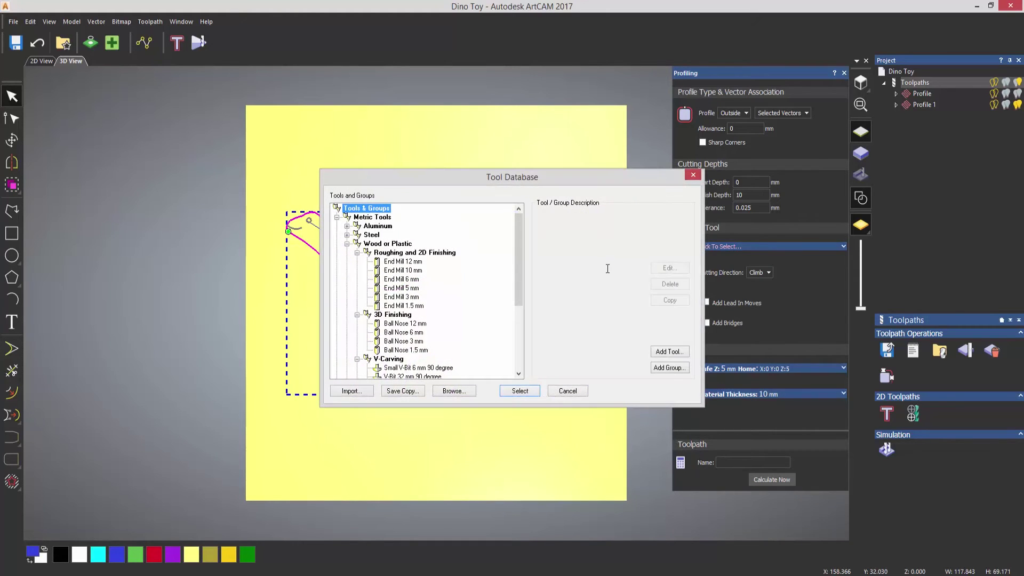
{"action": "left_click", "coordinate": [404, 279]}
{"action": "left_click", "coordinate": [520, 391]}
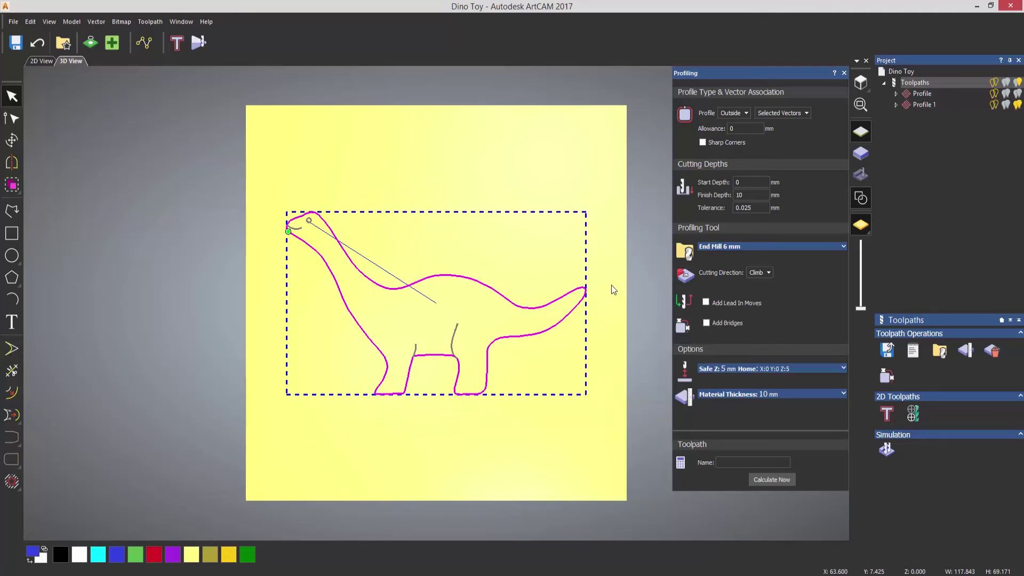
Set the end mill stepdown to 2 and calculate the outside profile toolpath.
{"action": "left_click", "coordinate": [843, 246]}
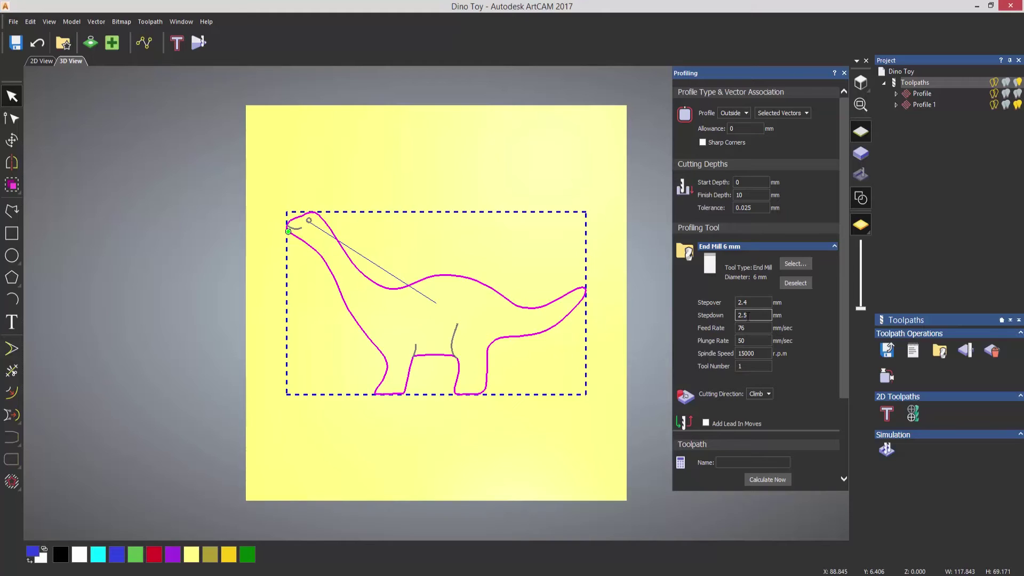
{"action": "left_click_drag", "start_coordinate": [747, 315], "coordinate": [711, 311]}
{"action": "type", "text": "2"}
{"action": "left_click", "coordinate": [834, 246]}
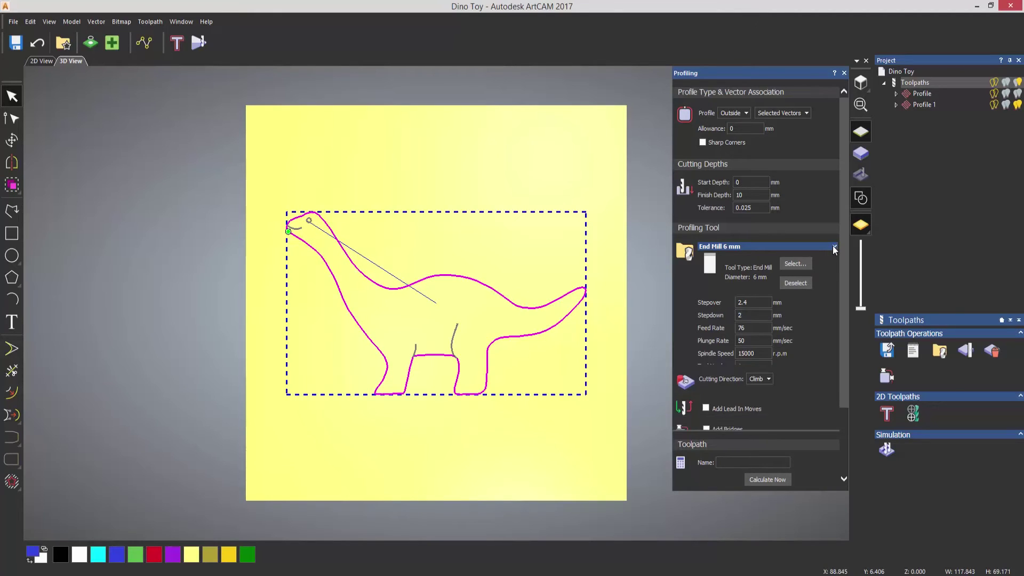
{"action": "left_click", "coordinate": [776, 479]}
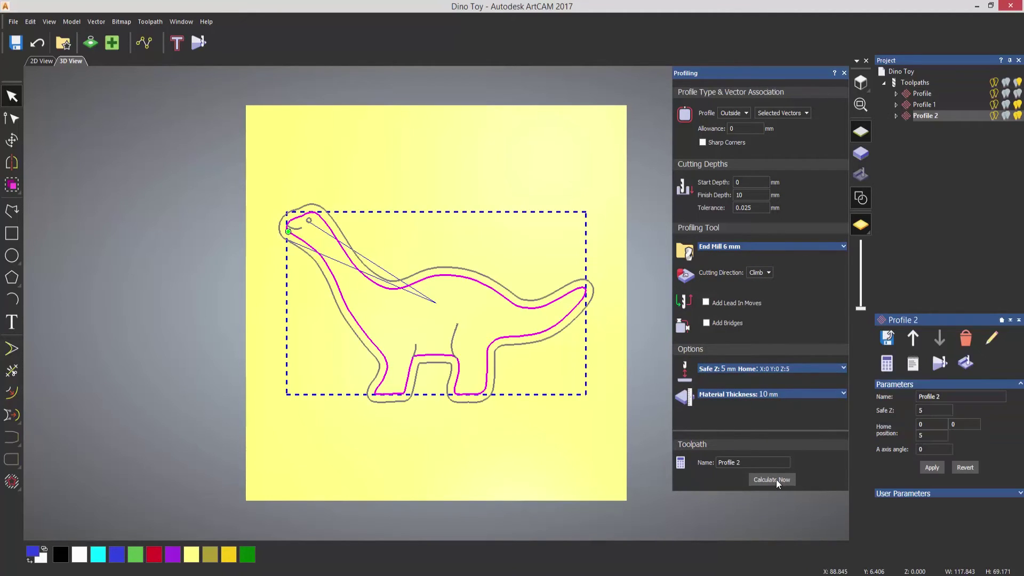
Close the Profiling panel and hide the toolpaths' 2D wireframes.
{"action": "left_click", "coordinate": [843, 73]}
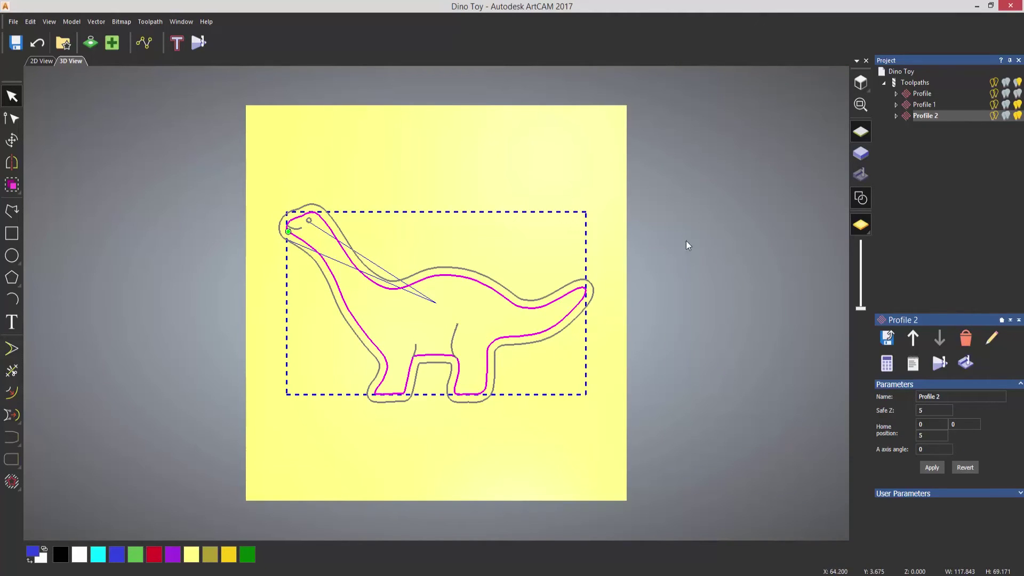
{"action": "left_click", "coordinate": [995, 84]}
{"action": "left_click", "coordinate": [995, 84]}
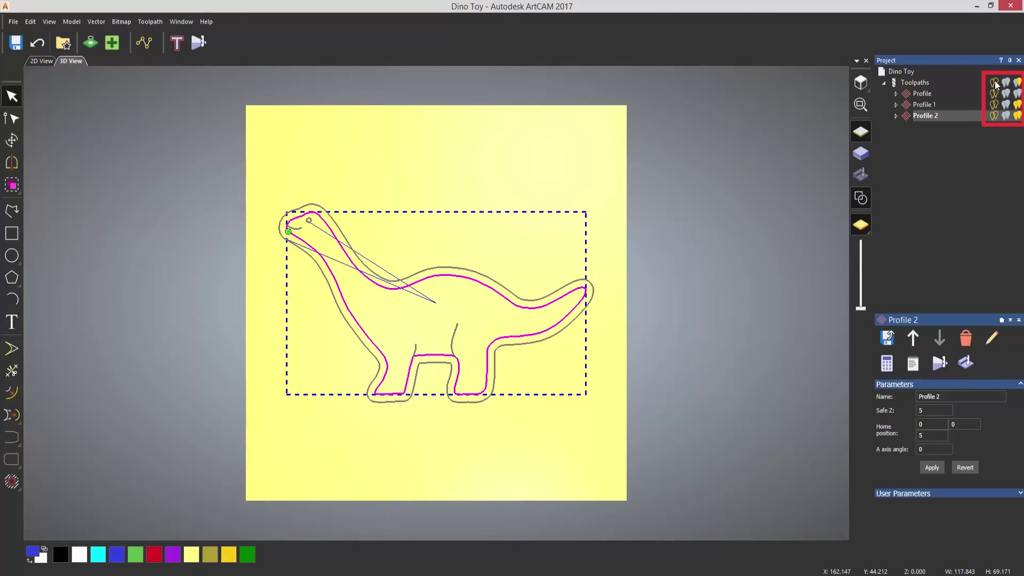
{"action": "left_click", "coordinate": [994, 83]}
{"action": "left_click", "coordinate": [995, 84]}
{"action": "left_click", "coordinate": [994, 84]}
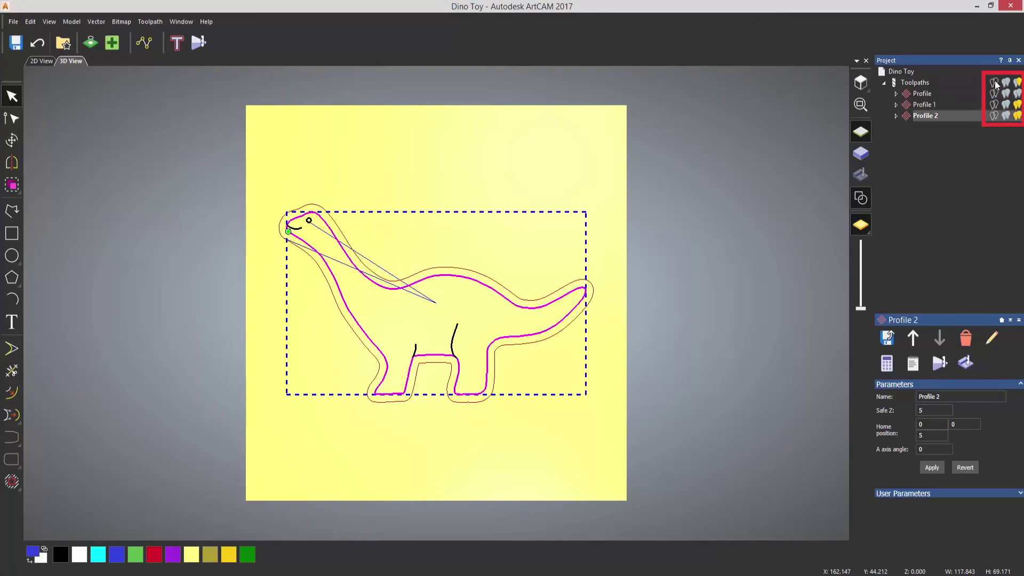
{"action": "left_click", "coordinate": [995, 84]}
{"action": "left_click", "coordinate": [995, 84]}
{"action": "left_click", "coordinate": [995, 83]}
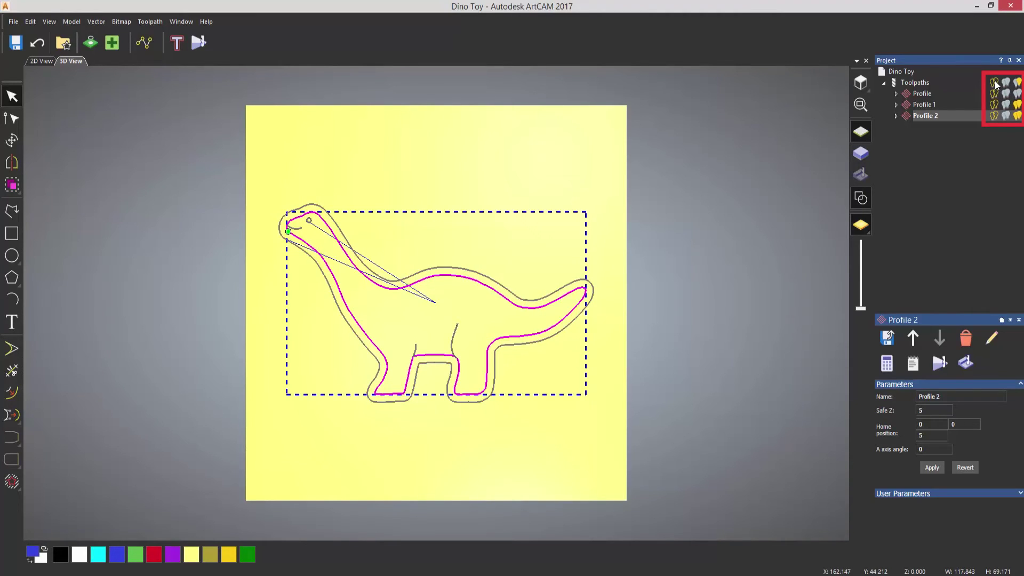
{"action": "left_click", "coordinate": [995, 84]}
{"action": "left_click", "coordinate": [995, 84]}
{"action": "left_click", "coordinate": [995, 84]}
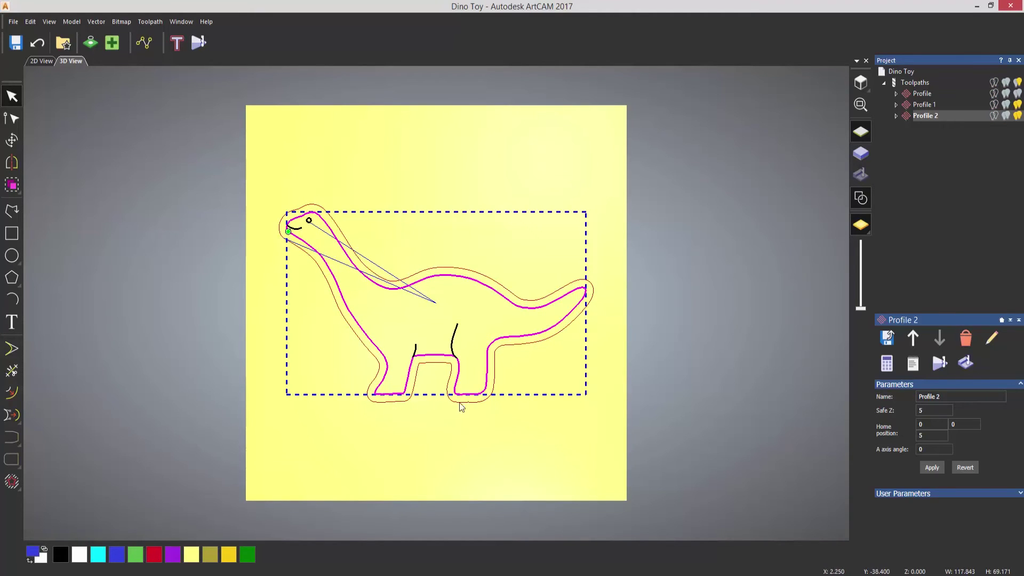
Tilt the view obliquely and hide the toolpath passes in 3D.
{"action": "left_click_drag", "start_coordinate": [530, 404], "coordinate": [433, 319]}
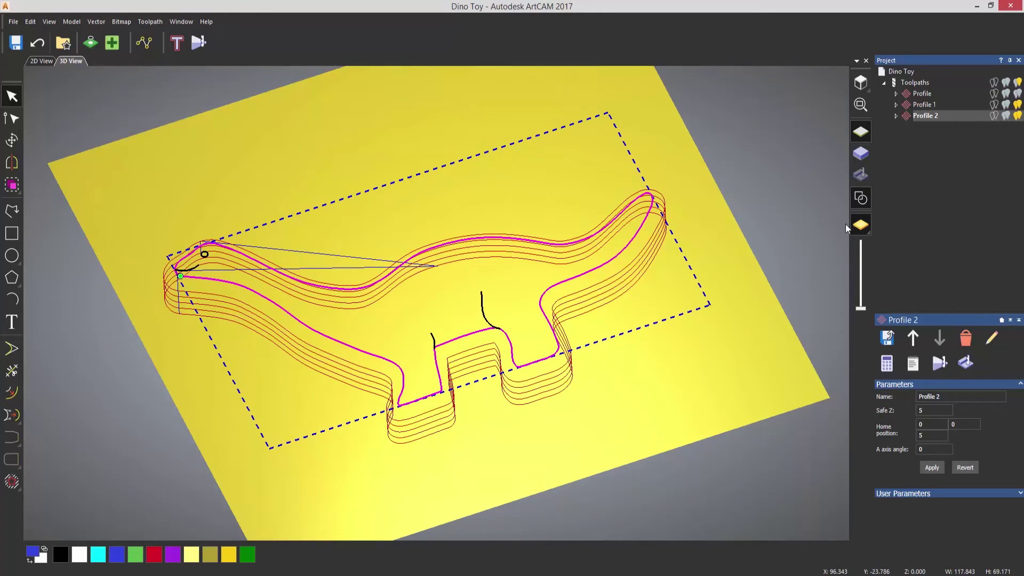
{"action": "left_click", "coordinate": [1018, 83]}
{"action": "left_click", "coordinate": [1017, 84]}
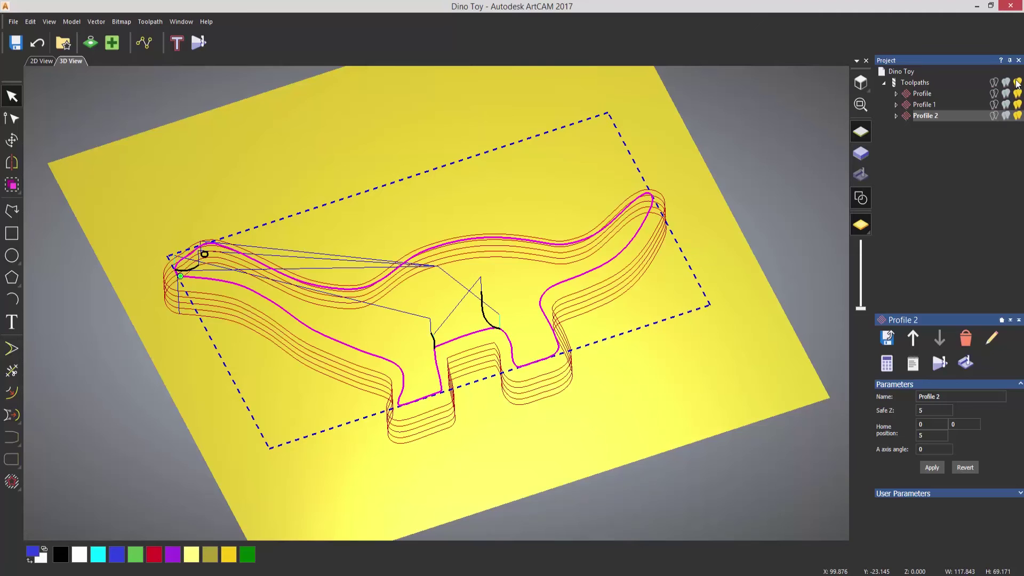
{"action": "left_click", "coordinate": [1017, 84]}
{"action": "left_click", "coordinate": [1017, 83]}
{"action": "left_click", "coordinate": [1017, 83]}
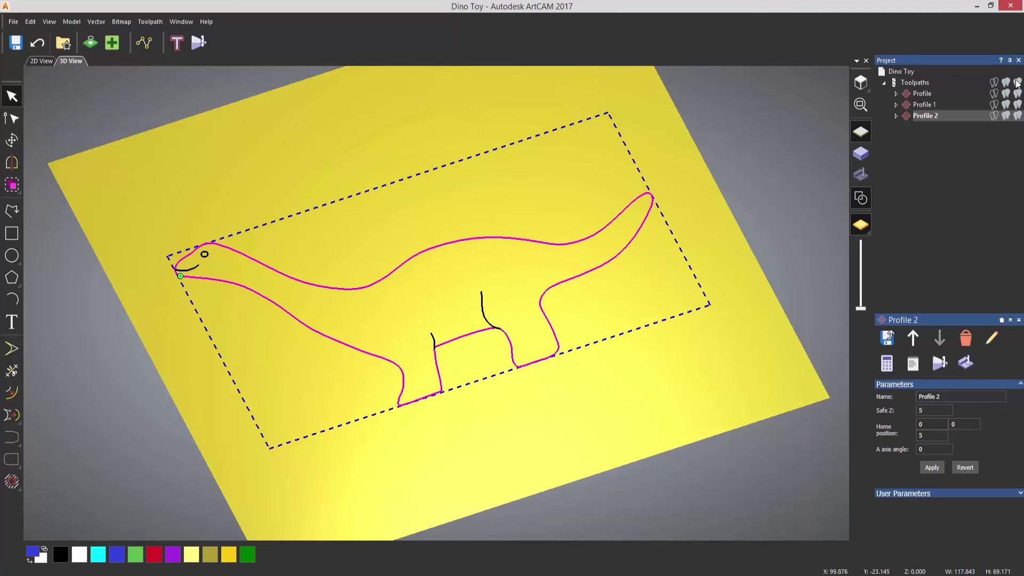
Simulate all toolpaths on the block from top 0 to bottom -10, with the dinosaur vectors deselected.
{"action": "left_click", "coordinate": [672, 343]}
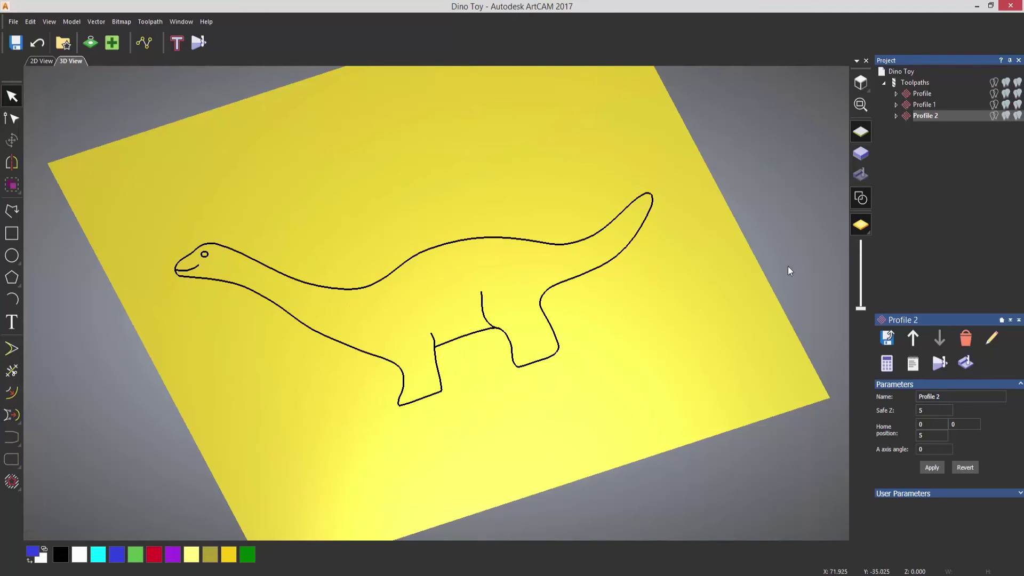
{"action": "right_click", "coordinate": [913, 82]}
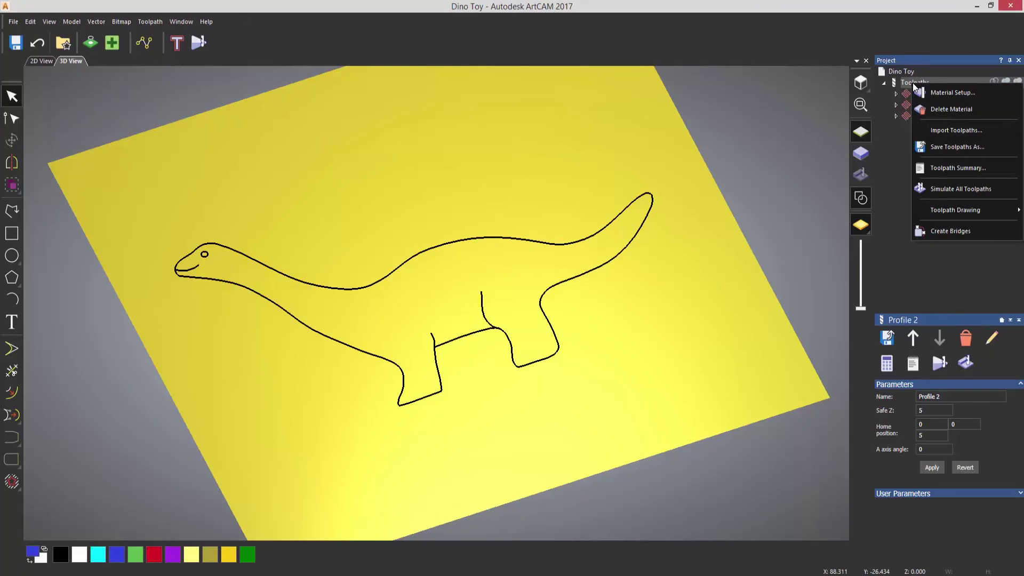
{"action": "left_click", "coordinate": [953, 184]}
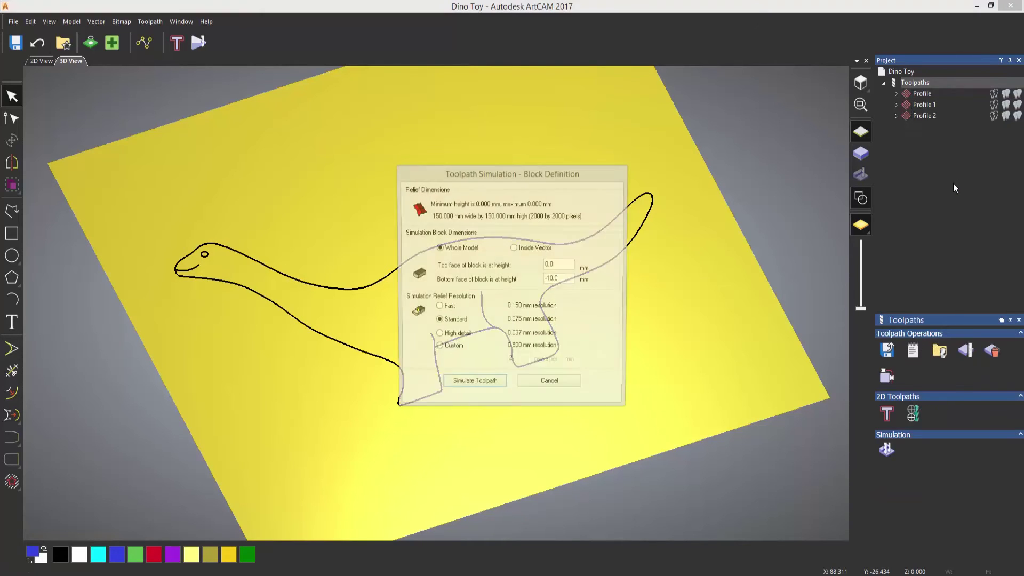
{"action": "left_click", "coordinate": [482, 383]}
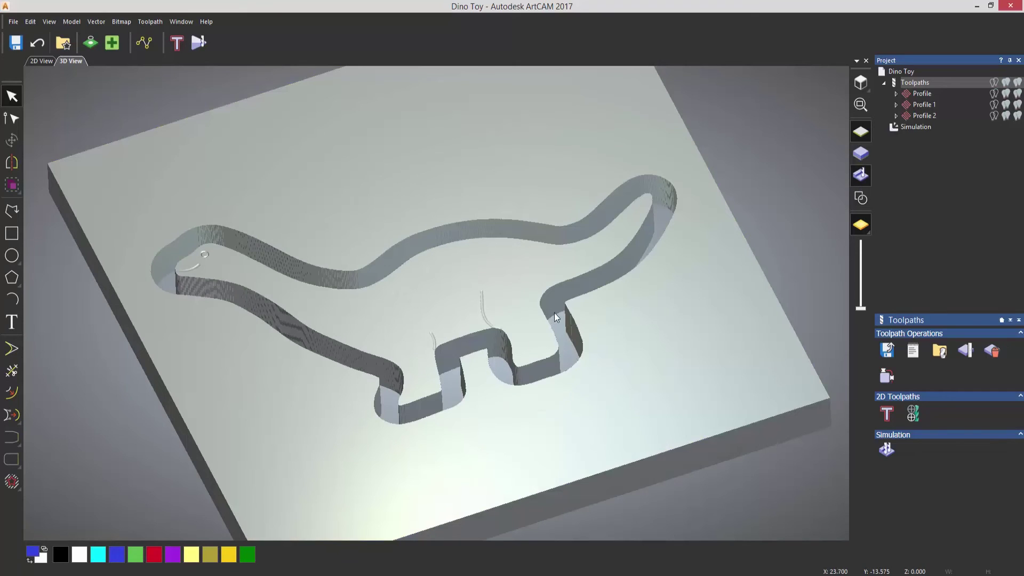
{"action": "left_click_drag", "start_coordinate": [567, 324], "coordinate": [542, 395]}
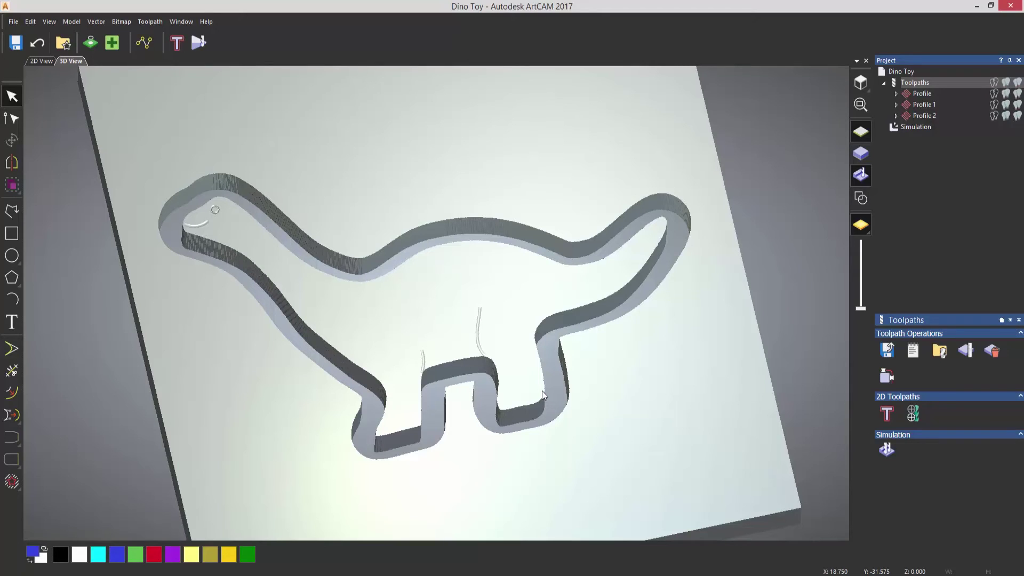
Delete the waste material using Keep picked material on the dinosaur, undoing the wrong picks.
{"action": "left_click", "coordinate": [910, 130]}
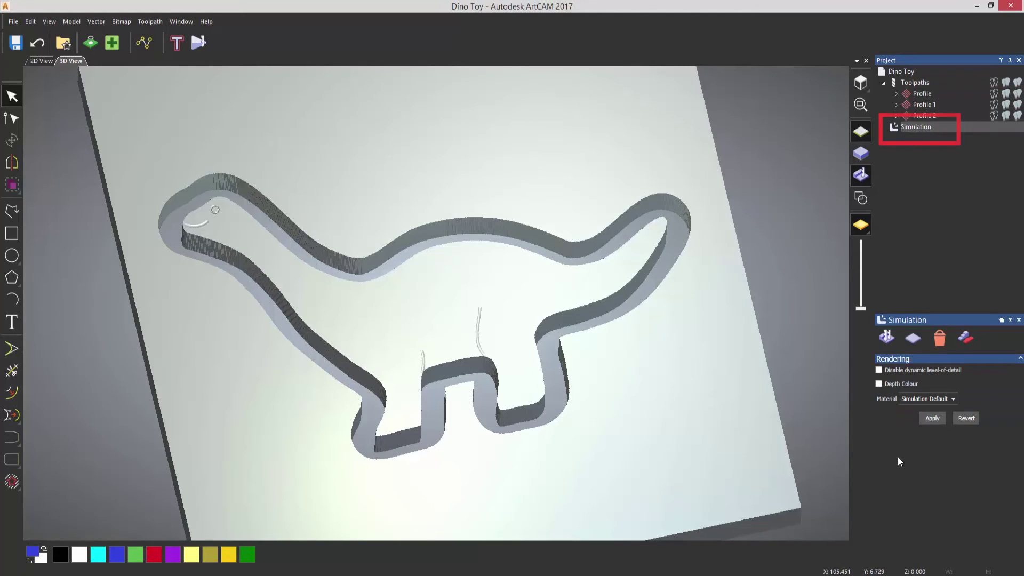
{"action": "left_click", "coordinate": [969, 338]}
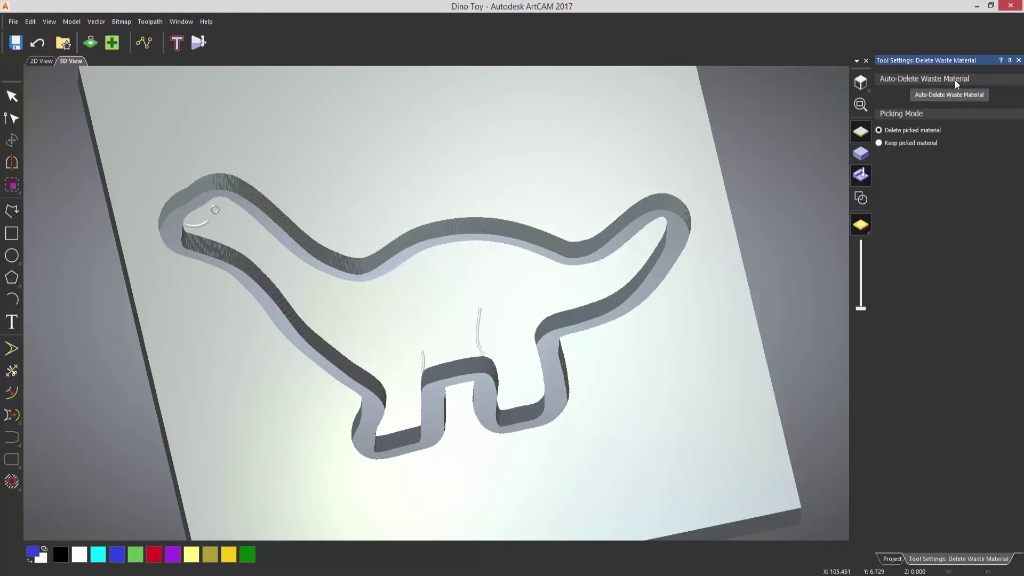
{"action": "left_click", "coordinate": [878, 142]}
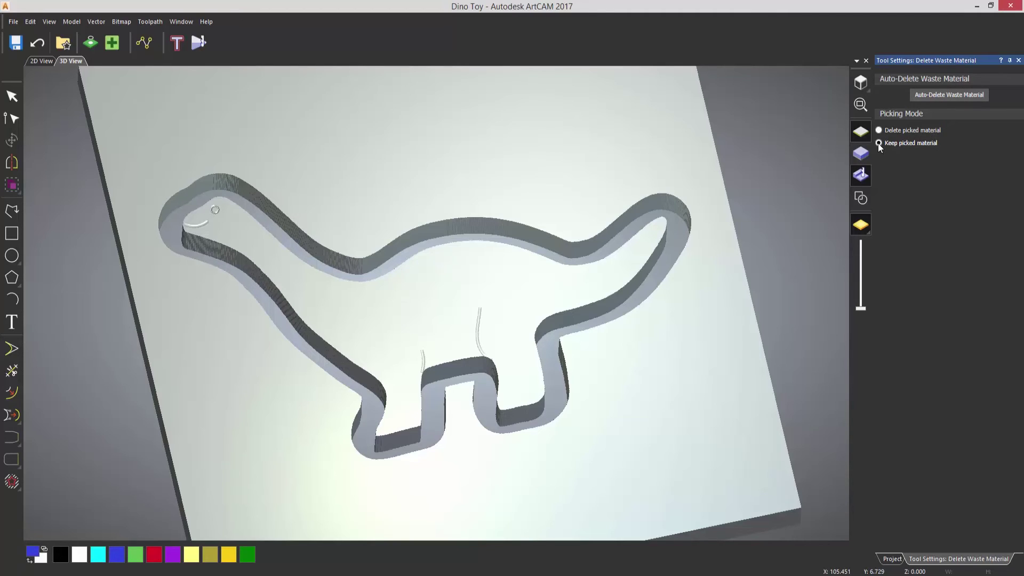
{"action": "left_click", "coordinate": [452, 279]}
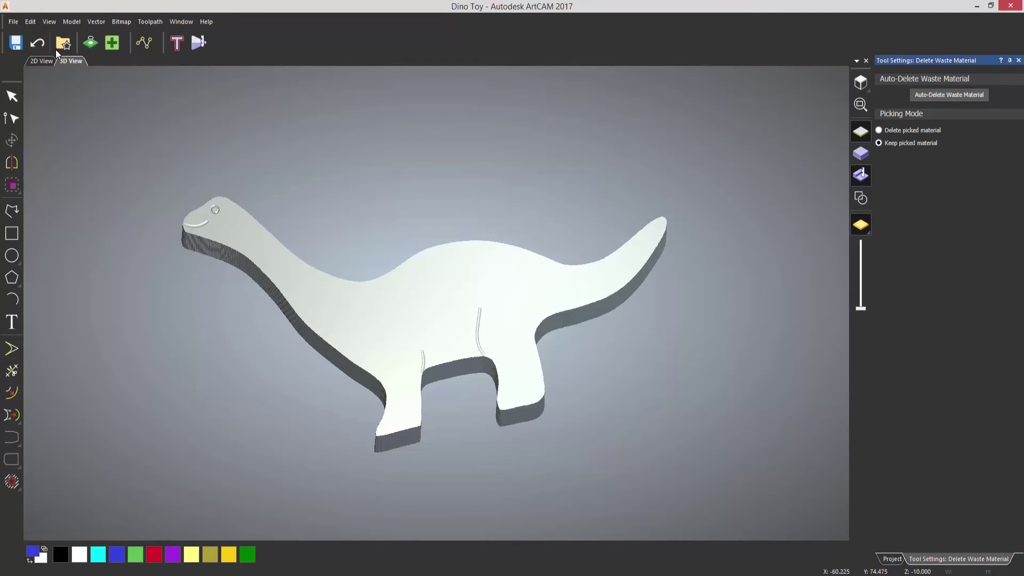
{"action": "left_click", "coordinate": [37, 43]}
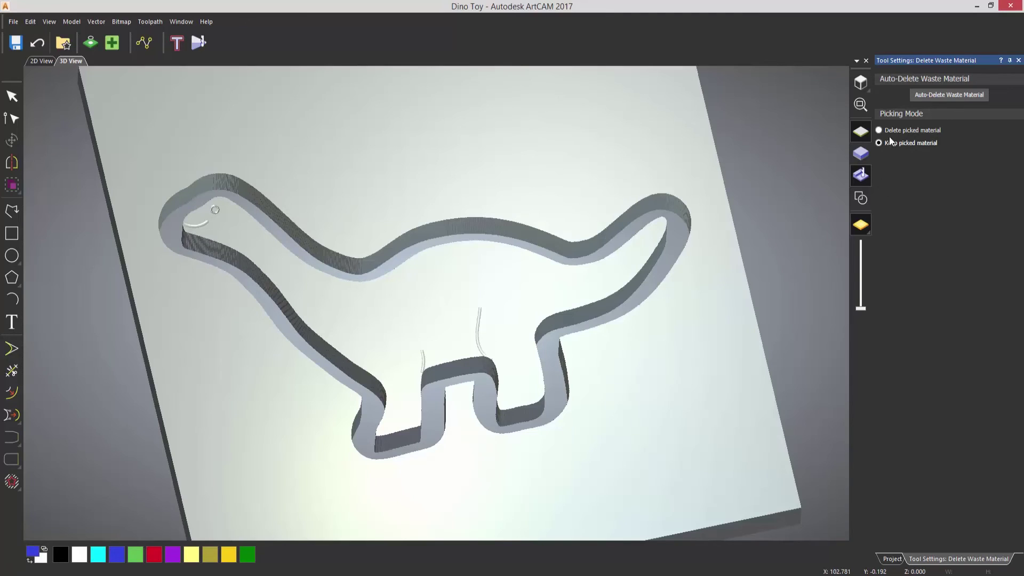
{"action": "left_click", "coordinate": [692, 386]}
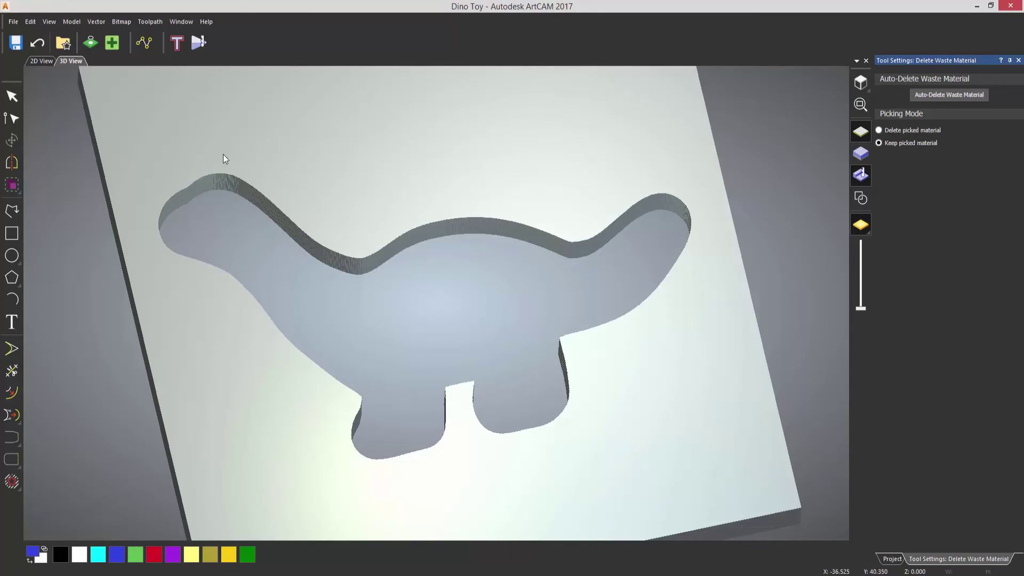
{"action": "left_click", "coordinate": [40, 49]}
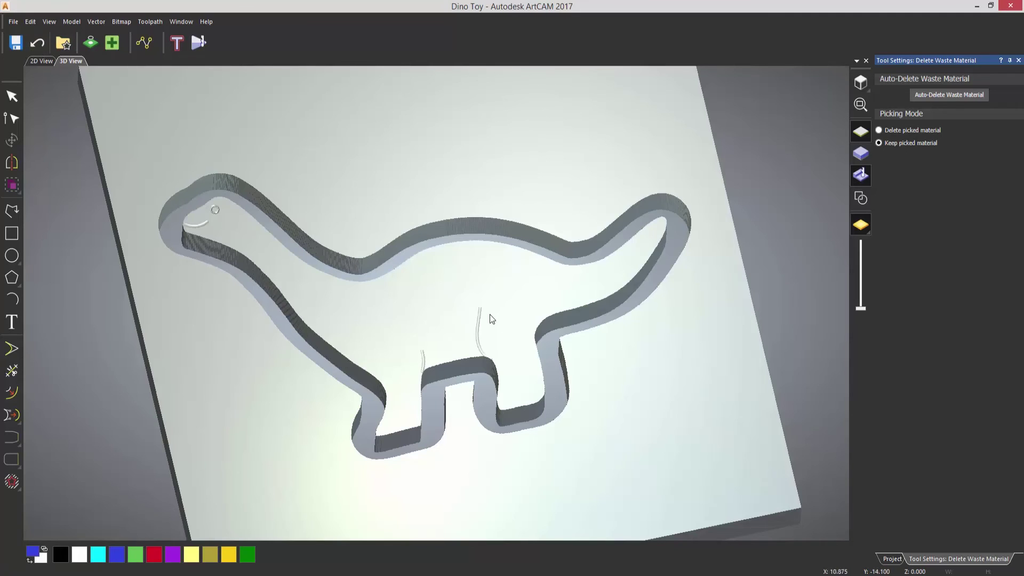
{"action": "left_click", "coordinate": [475, 302]}
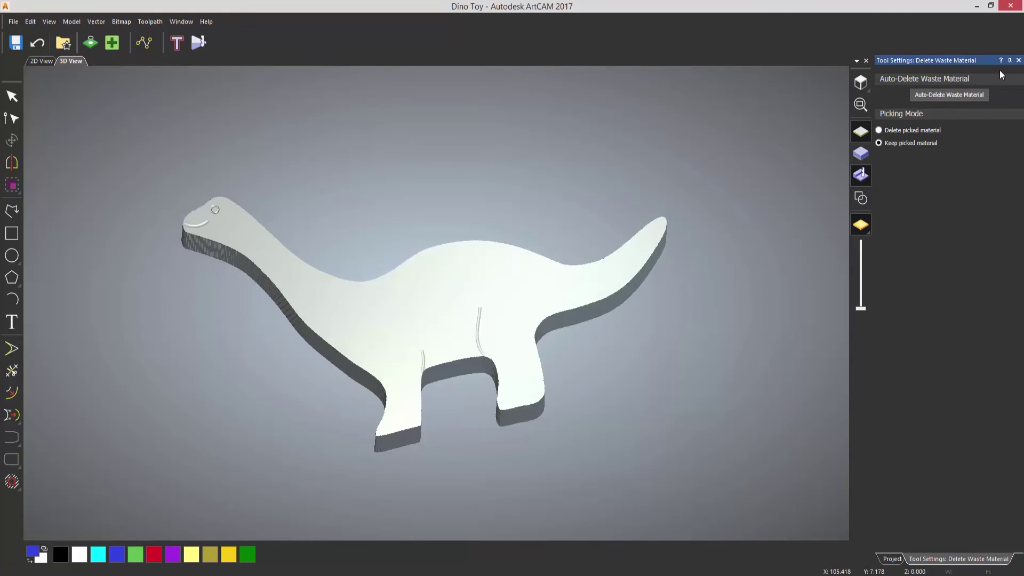
{"action": "left_click", "coordinate": [1018, 60]}
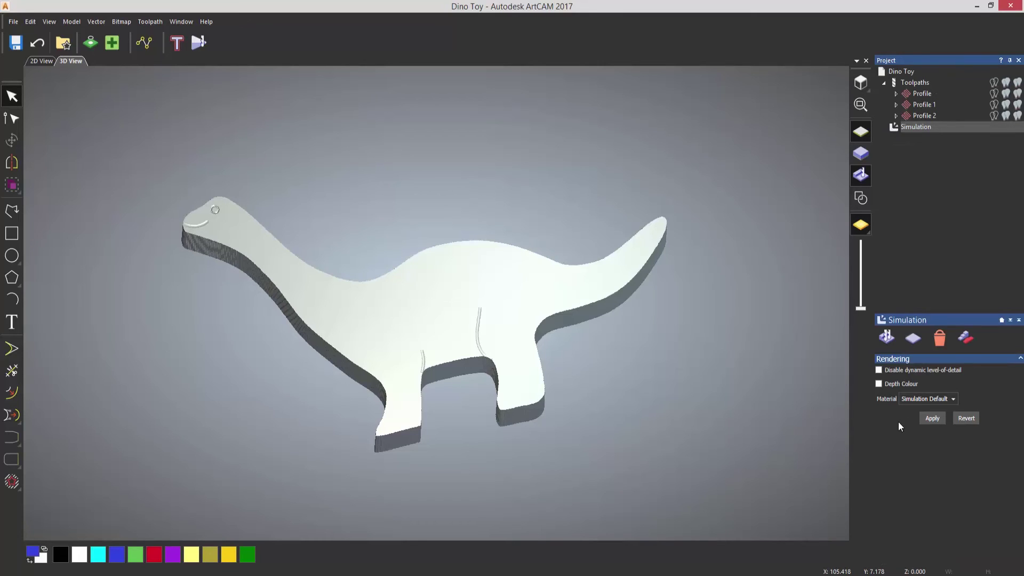
Apply Medium Oak (H) material and depth colouring to the simulated dinosaur.
{"action": "left_click", "coordinate": [944, 400]}
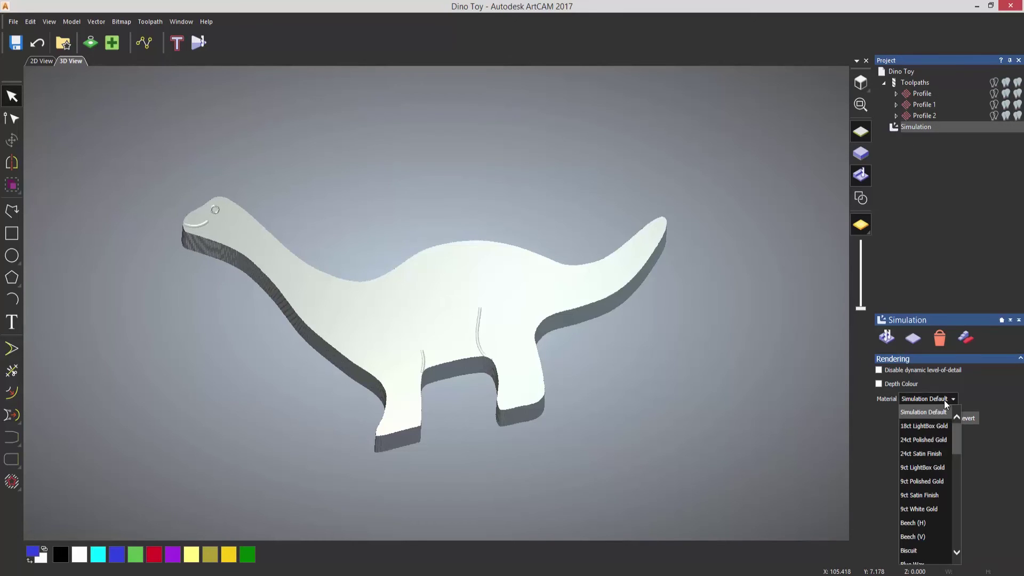
{"action": "scroll", "coordinate": [941, 493], "scroll_direction": "down", "scroll_amount": 3}
{"action": "scroll", "coordinate": [940, 491], "scroll_direction": "down", "scroll_amount": 3}
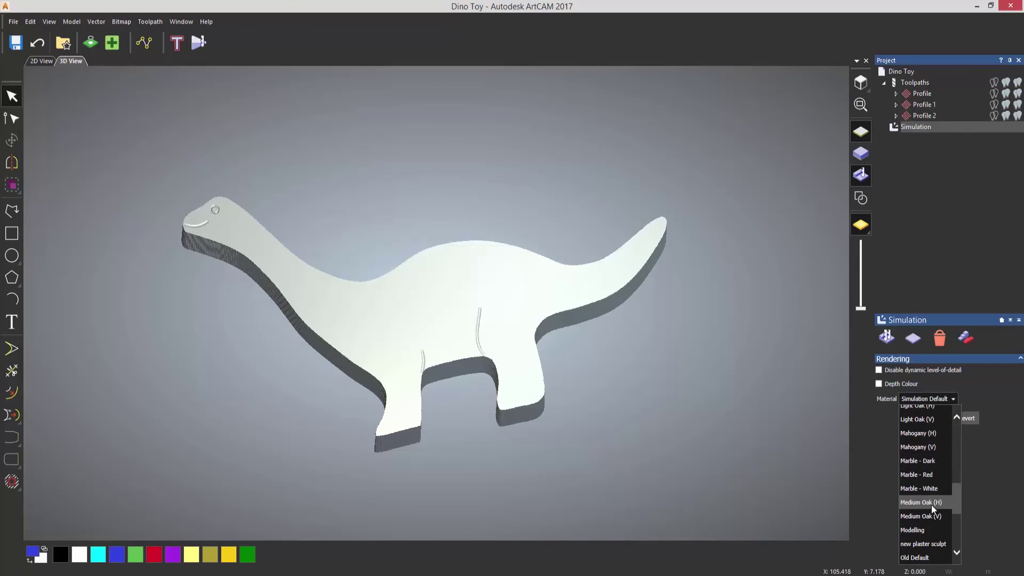
{"action": "left_click", "coordinate": [932, 504]}
{"action": "left_click", "coordinate": [932, 418]}
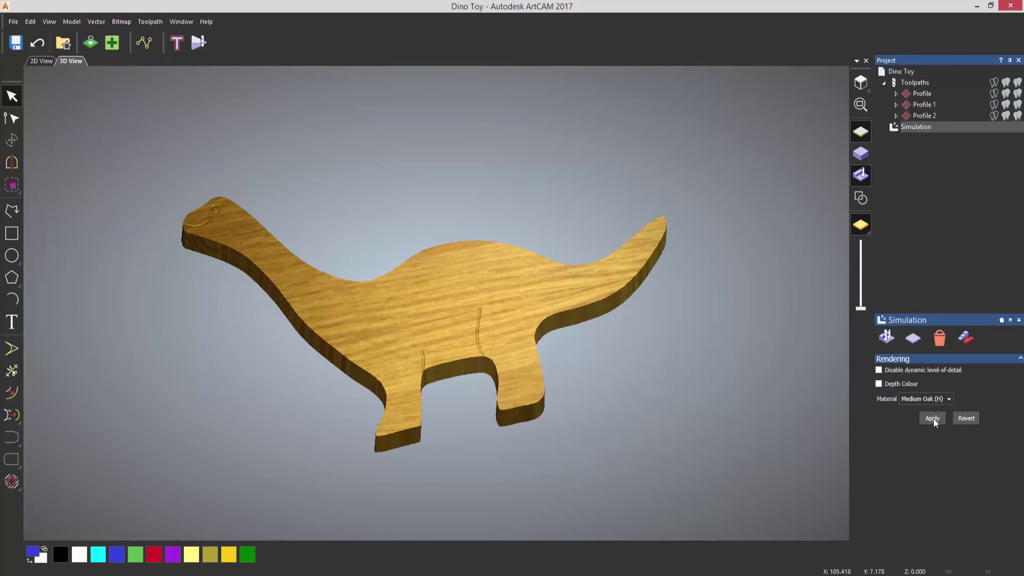
{"action": "left_click", "coordinate": [878, 384]}
{"action": "left_click_drag", "start_coordinate": [577, 389], "coordinate": [554, 388]}
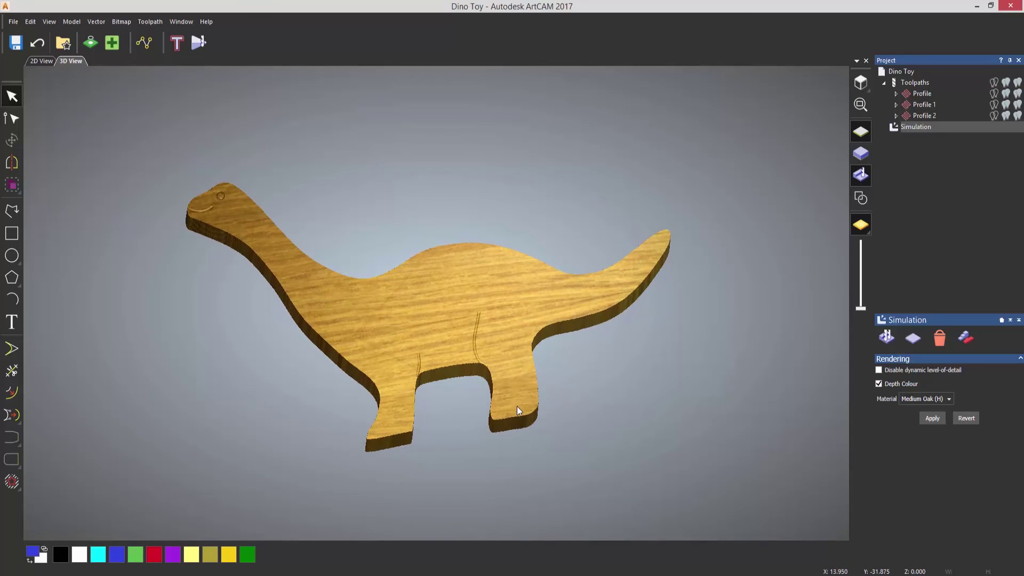
{"action": "left_click", "coordinate": [931, 417]}
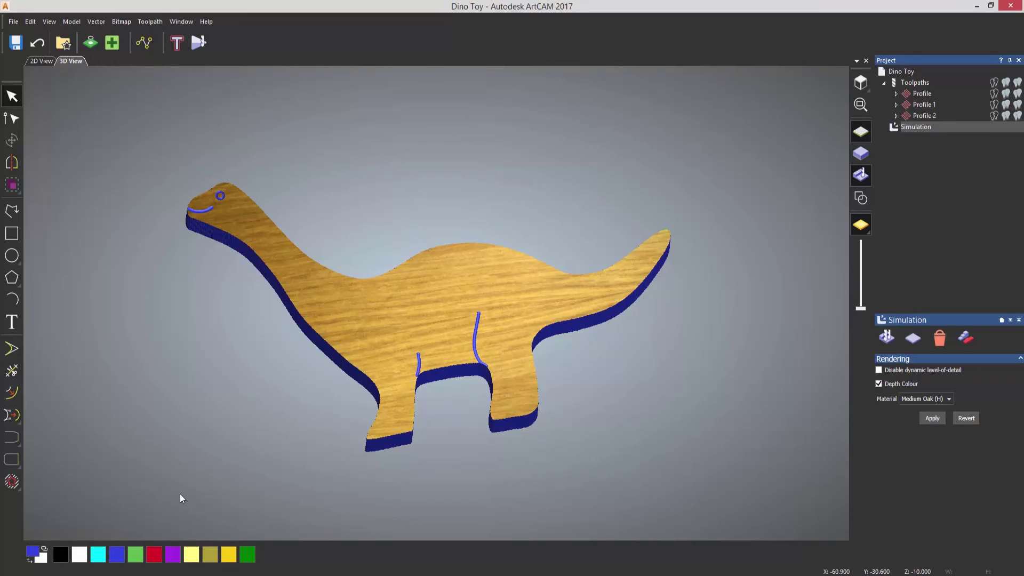
Try several palette colours for the cut surfaces, settling on green, then tilt the view.
{"action": "left_click", "coordinate": [136, 556]}
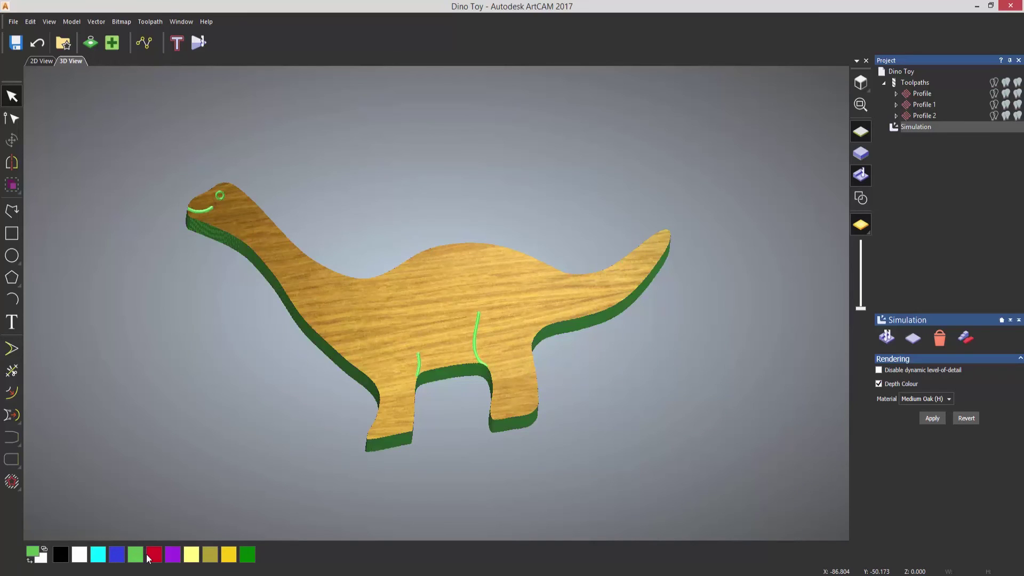
{"action": "left_click", "coordinate": [153, 556]}
{"action": "left_click", "coordinate": [172, 556]}
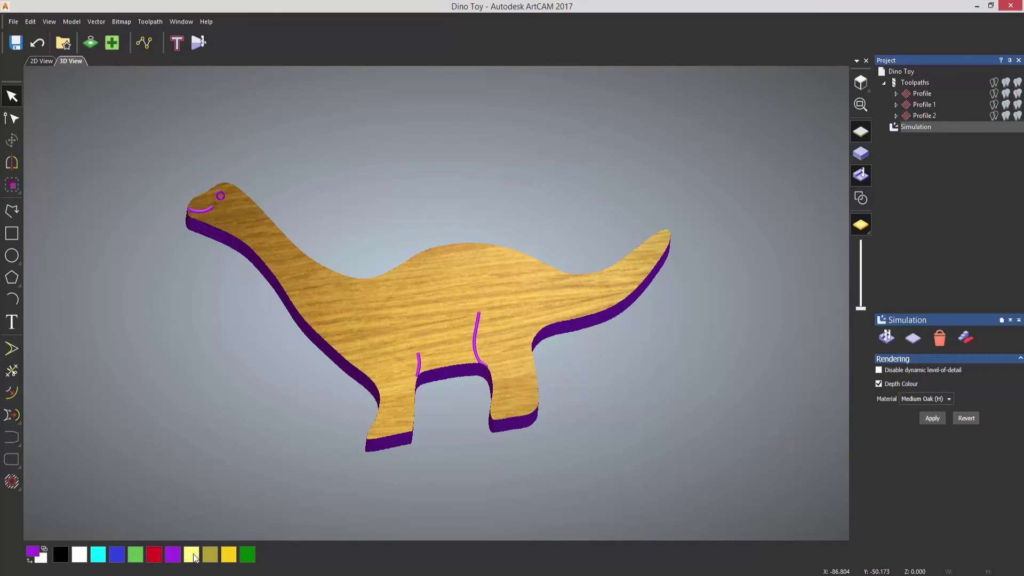
{"action": "left_click", "coordinate": [192, 556]}
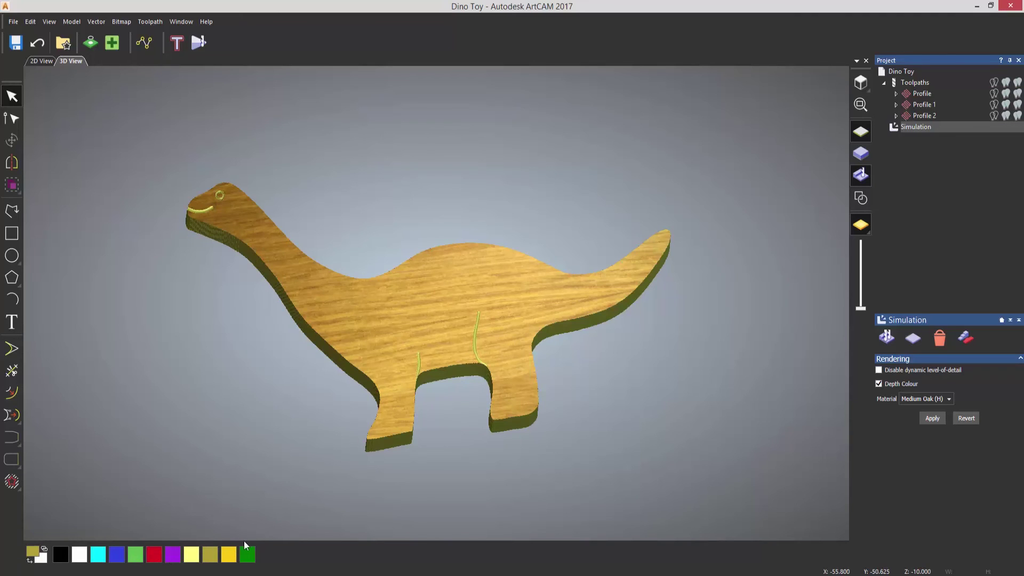
{"action": "left_click", "coordinate": [230, 555]}
{"action": "left_click", "coordinate": [247, 556]}
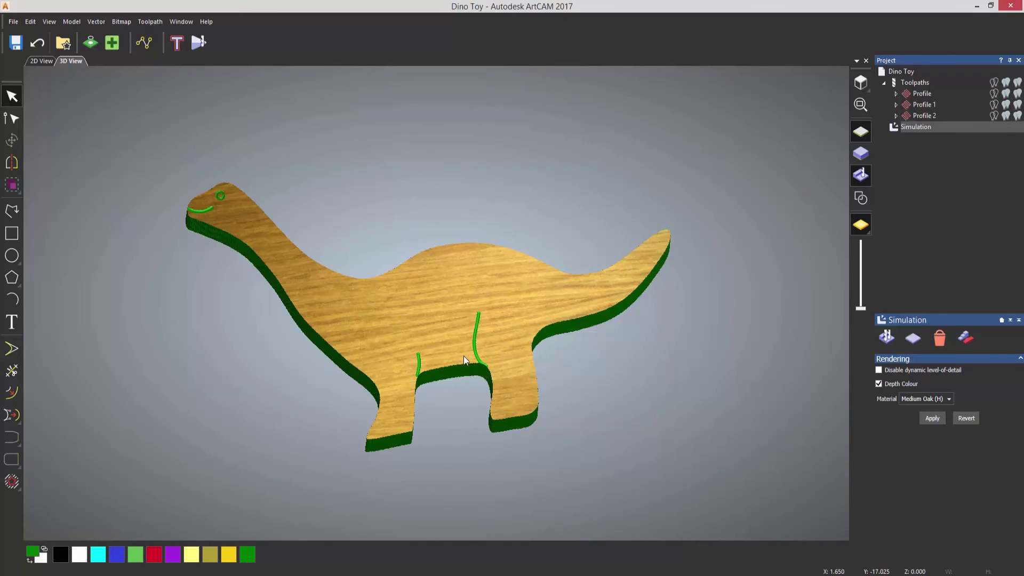
{"action": "left_click_drag", "start_coordinate": [463, 356], "coordinate": [451, 327]}
{"action": "scroll", "coordinate": [451, 326], "scroll_direction": "up", "scroll_amount": 2}
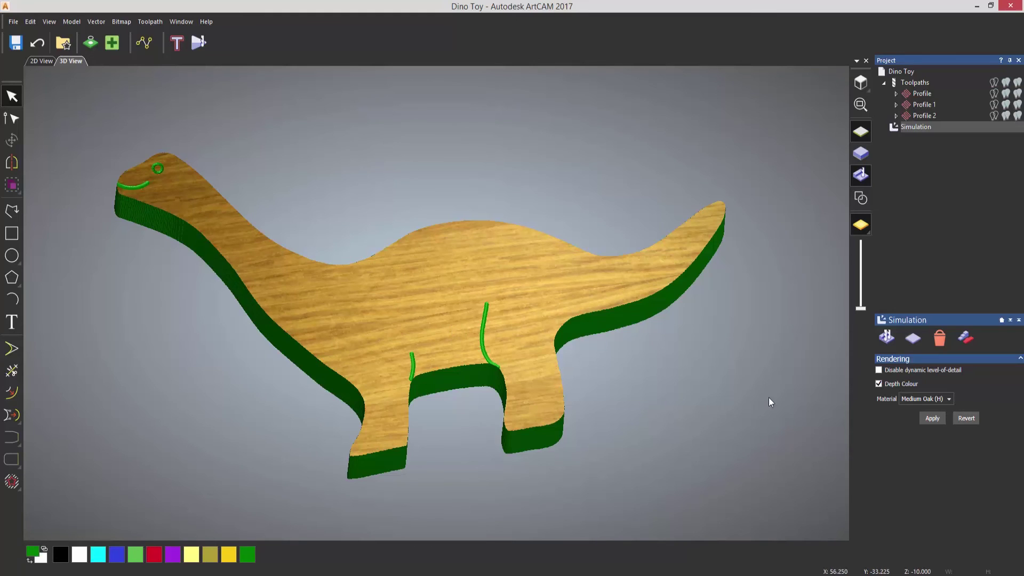
Delete the dinosaur simulation and show the toolpaths on the block in top view.
{"action": "right_click", "coordinate": [910, 128]}
{"action": "left_click", "coordinate": [934, 174]}
{"action": "left_click", "coordinate": [860, 83]}
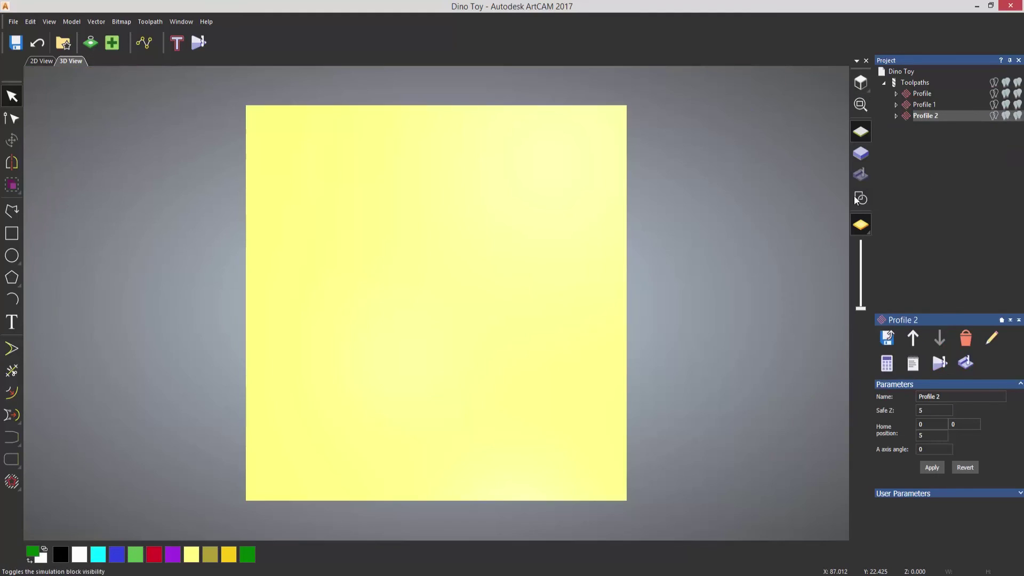
{"action": "left_click", "coordinate": [1017, 82]}
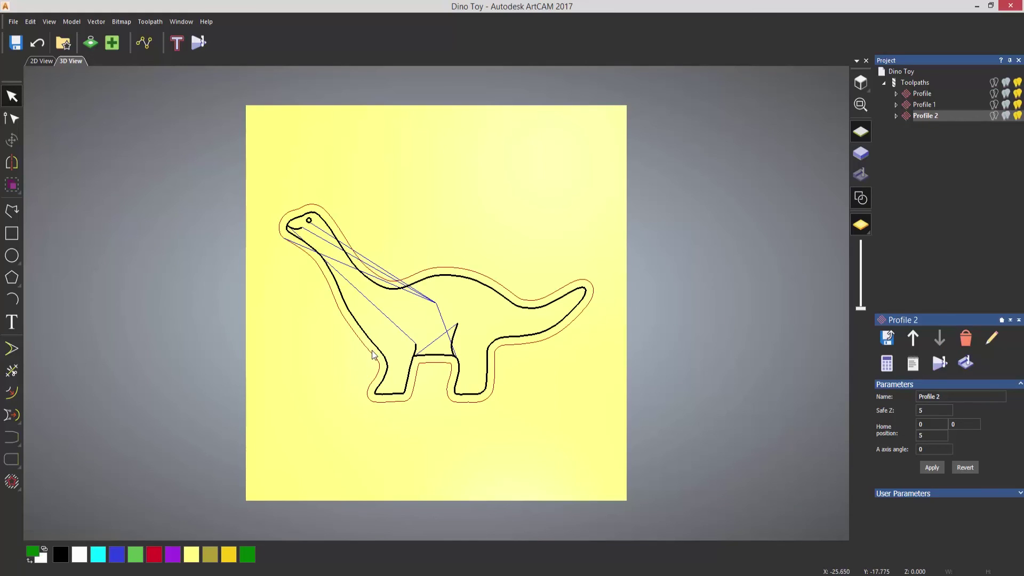
Edit Profile 2's profiling settings (Outside, End Mill 6 mm).
{"action": "scroll", "coordinate": [375, 355], "scroll_direction": "up", "scroll_amount": 3}
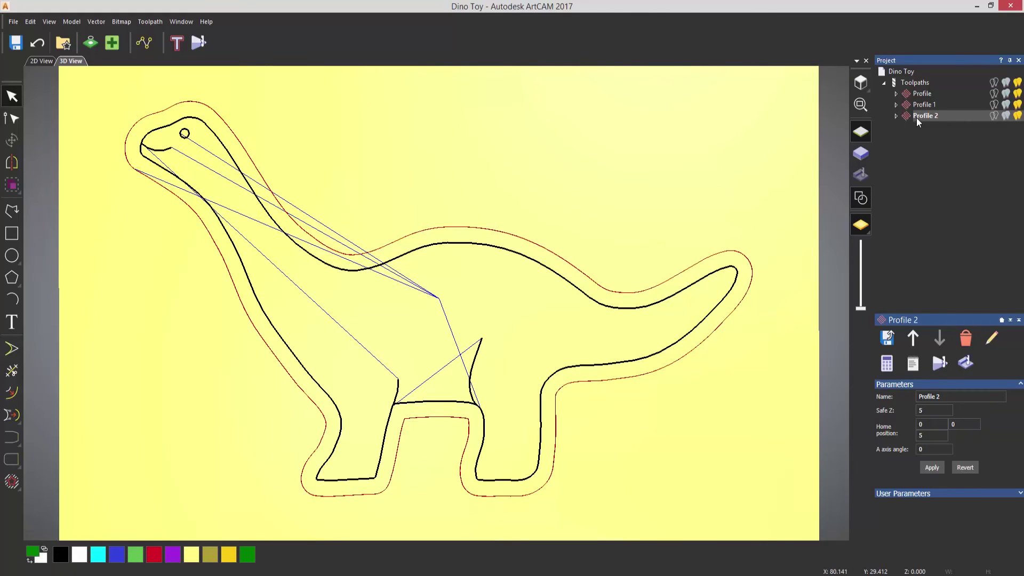
{"action": "right_click", "coordinate": [919, 115]}
{"action": "left_click", "coordinate": [929, 162]}
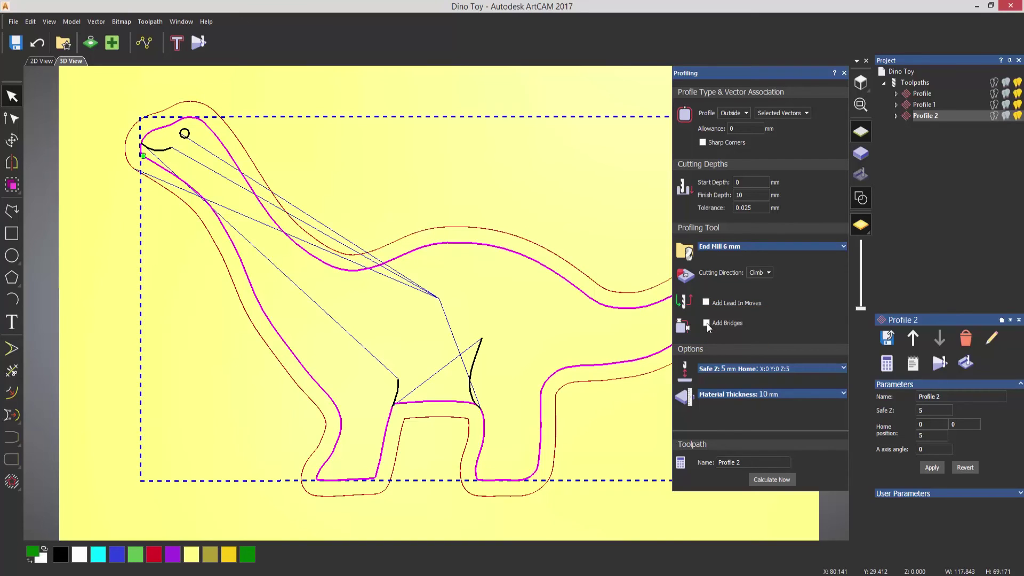
Add two 3D bridges to Profile 2, each 10 mm long and 5 mm thick.
{"action": "left_click", "coordinate": [707, 323]}
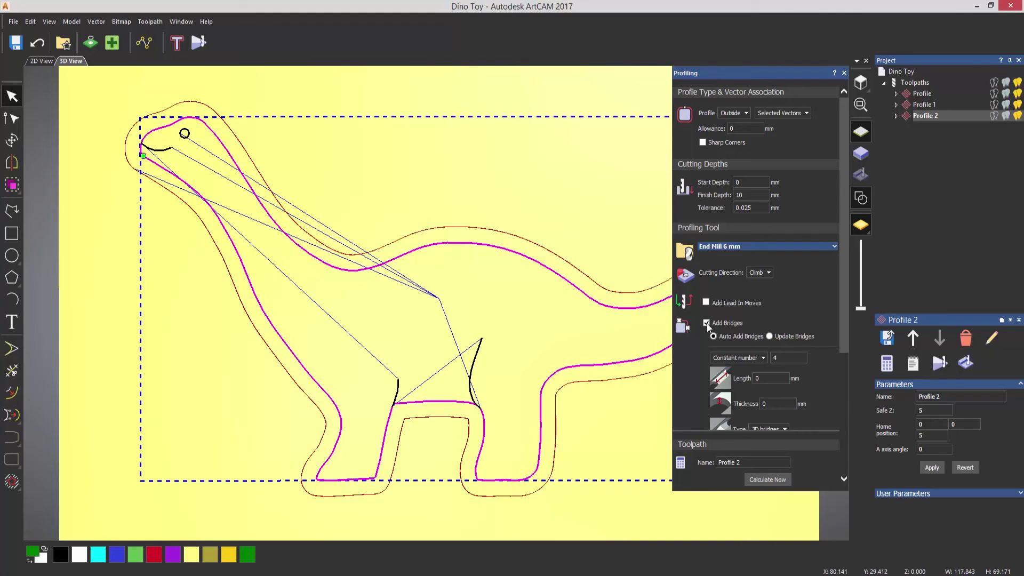
{"action": "scroll", "coordinate": [842, 334], "scroll_direction": "down", "scroll_amount": 1}
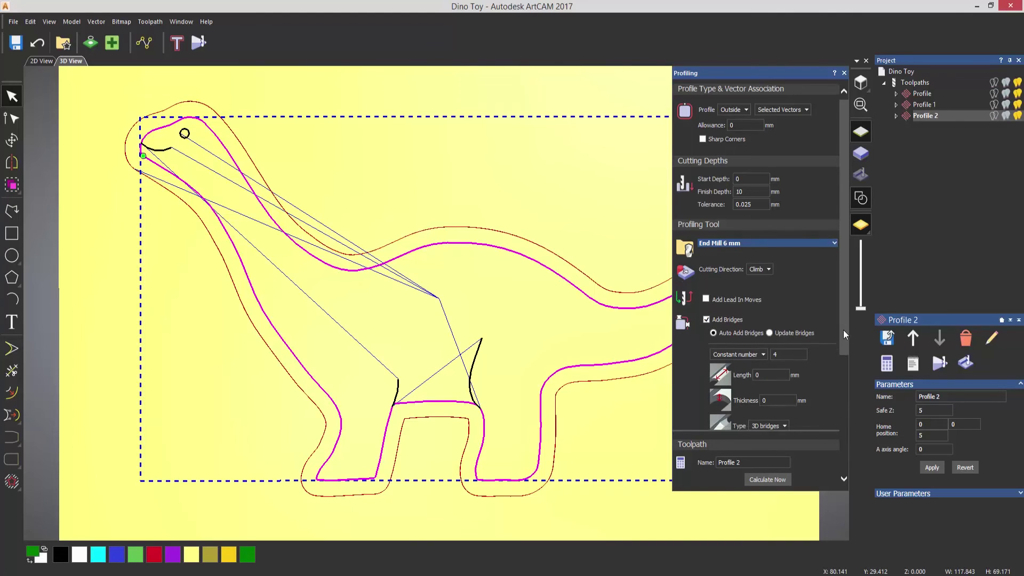
{"action": "scroll", "coordinate": [844, 341], "scroll_direction": "down", "scroll_amount": 2}
{"action": "double_click", "coordinate": [785, 315]}
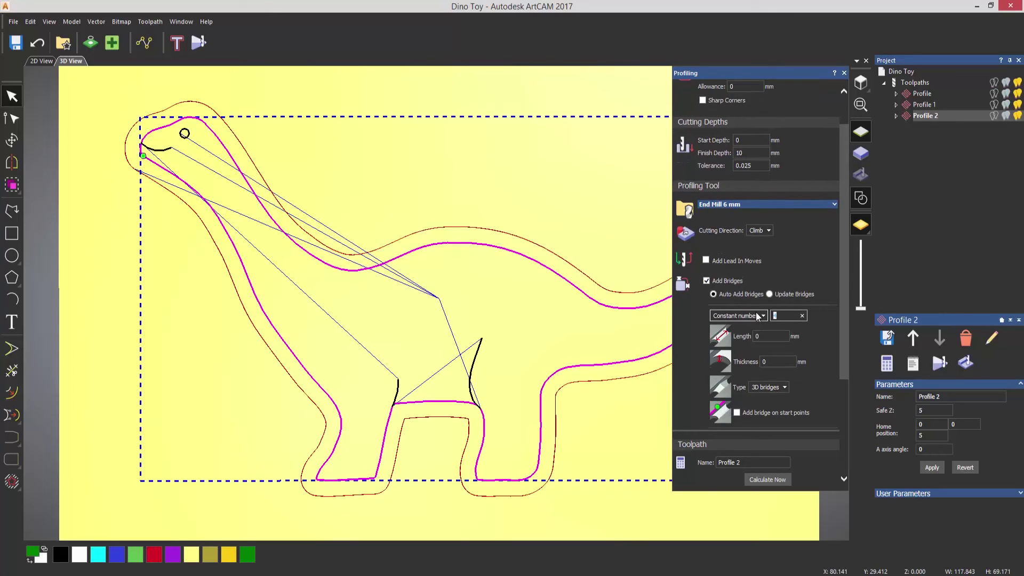
{"action": "type", "text": "2"}
{"action": "key", "text": "Tab"}
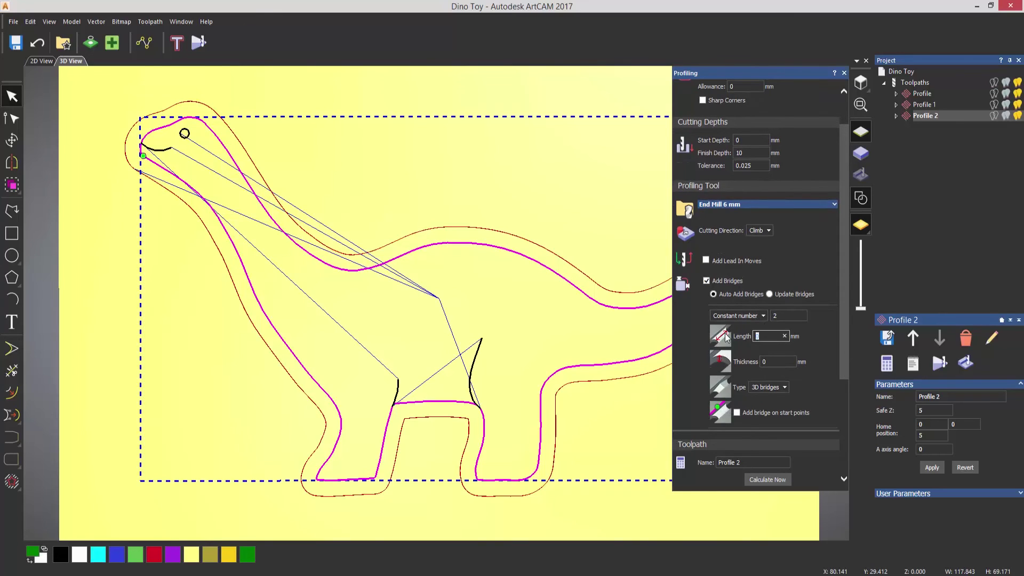
{"action": "type", "text": "10"}
{"action": "key", "text": "Tab"}
{"action": "type", "text": "5"}
{"action": "left_click_drag", "start_coordinate": [842, 360], "coordinate": [844, 377]}
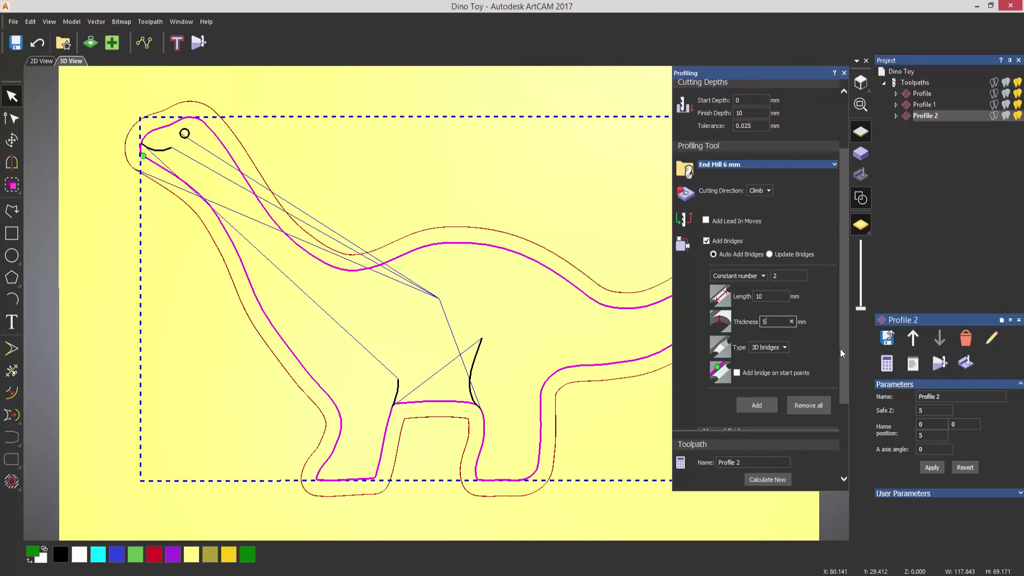
{"action": "scroll", "coordinate": [772, 363], "scroll_direction": "down", "scroll_amount": 1}
{"action": "left_click", "coordinate": [763, 362]}
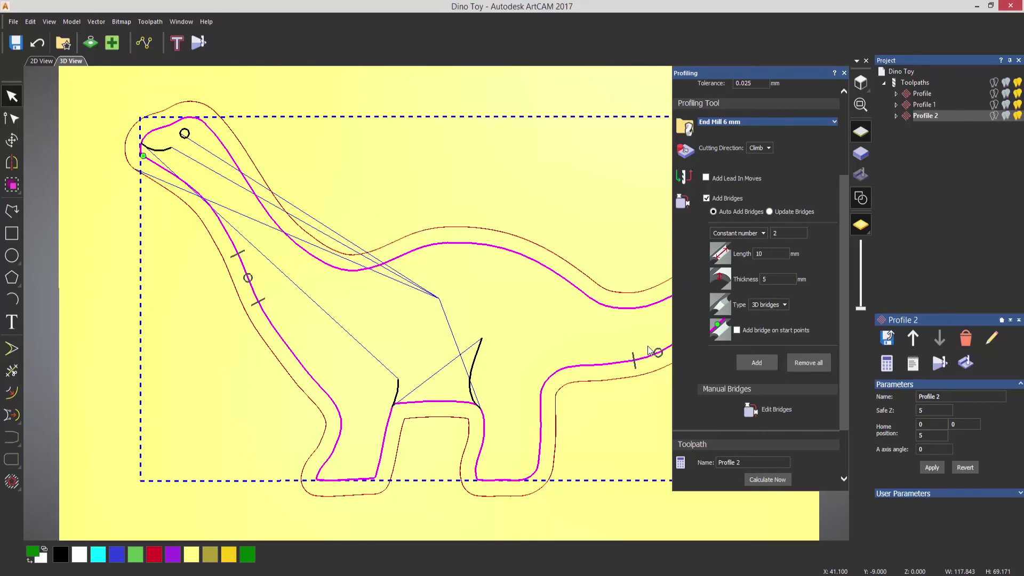
Move the tail bridge to the dinosaur's back and the neck bridge to its front foot.
{"action": "middle_click_drag", "start_coordinate": [480, 321], "coordinate": [409, 329]}
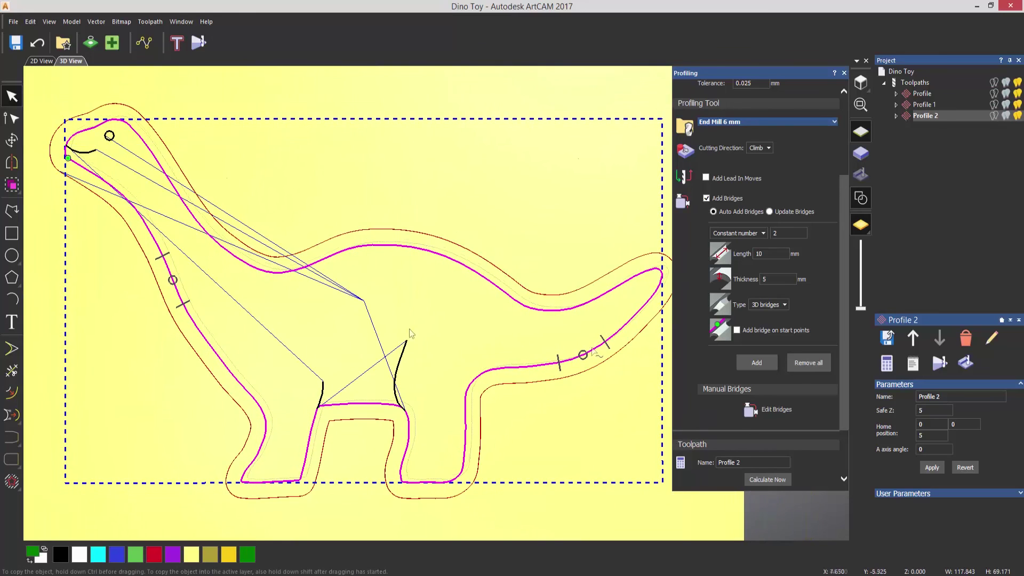
{"action": "left_click", "coordinate": [586, 353]}
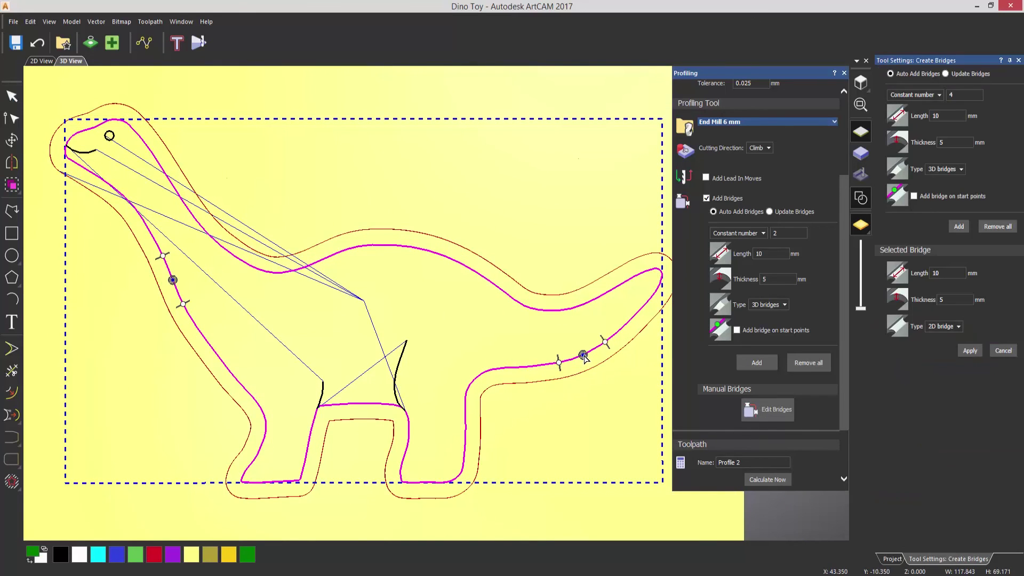
{"action": "mouse_move", "coordinate": [585, 356]}
{"action": "left_mouse_down"}
{"action": "mouse_move", "coordinate": [655, 288]}
{"action": "mouse_move", "coordinate": [594, 297]}
{"action": "mouse_move", "coordinate": [394, 251]}
{"action": "left_mouse_up"}
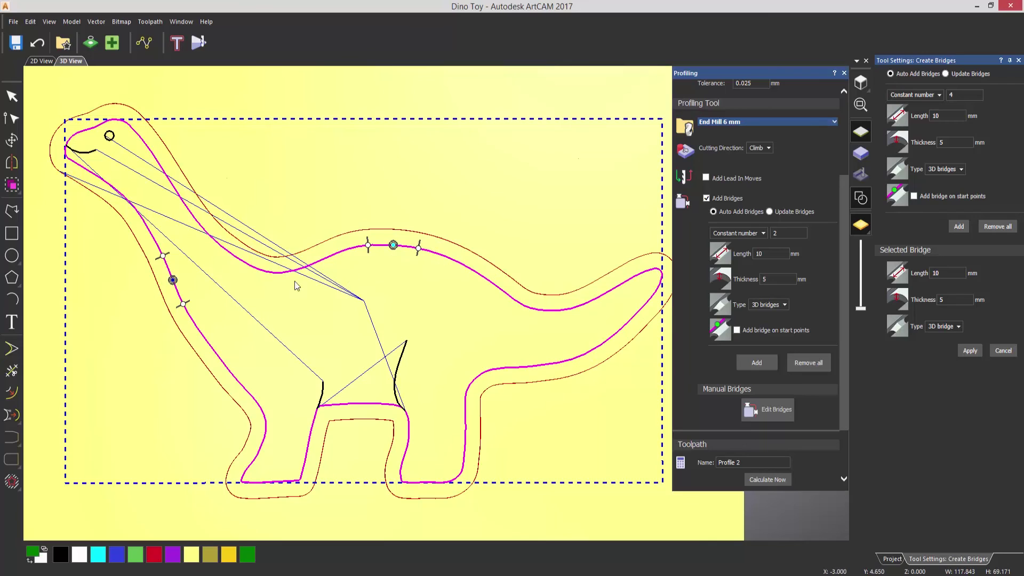
{"action": "mouse_move", "coordinate": [173, 280]}
{"action": "left_mouse_down"}
{"action": "mouse_move", "coordinate": [183, 315]}
{"action": "mouse_move", "coordinate": [243, 387]}
{"action": "mouse_move", "coordinate": [283, 498]}
{"action": "mouse_move", "coordinate": [270, 496]}
{"action": "left_mouse_up"}
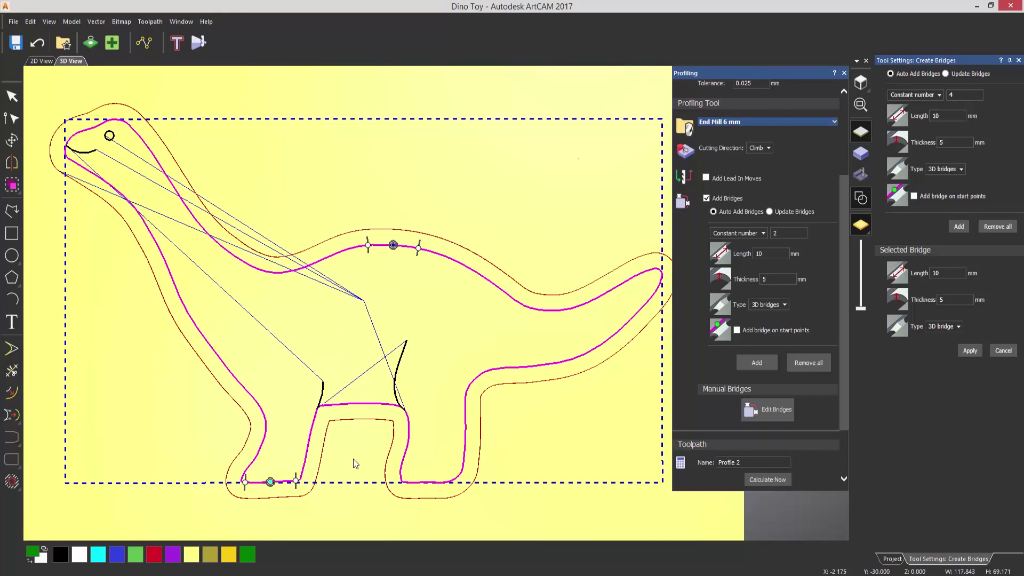
{"action": "left_click", "coordinate": [754, 480]}
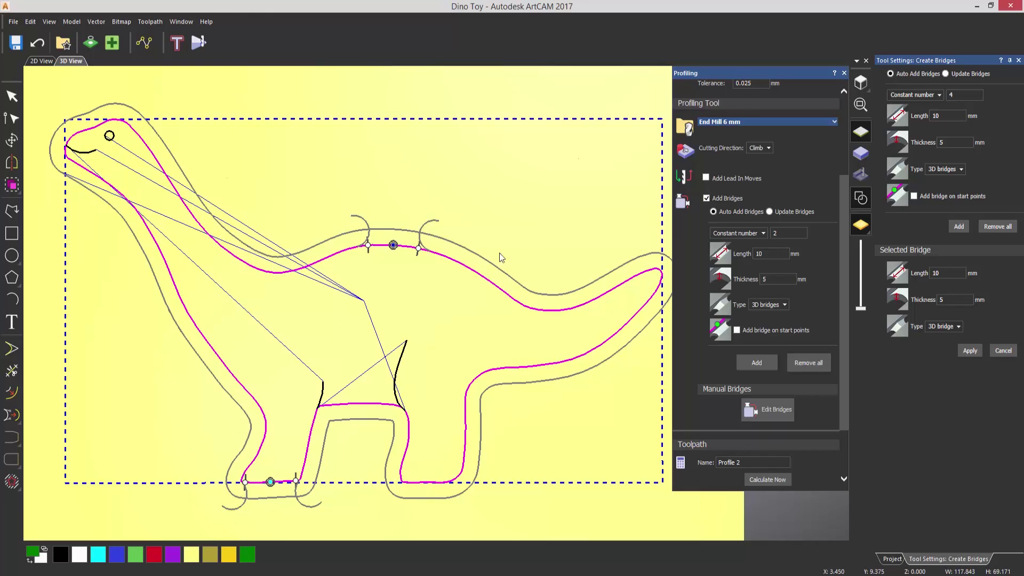
Re-run Simulate All Toolpaths on the 10 mm block and centre the bridged dinosaur.
{"action": "left_click", "coordinate": [844, 73]}
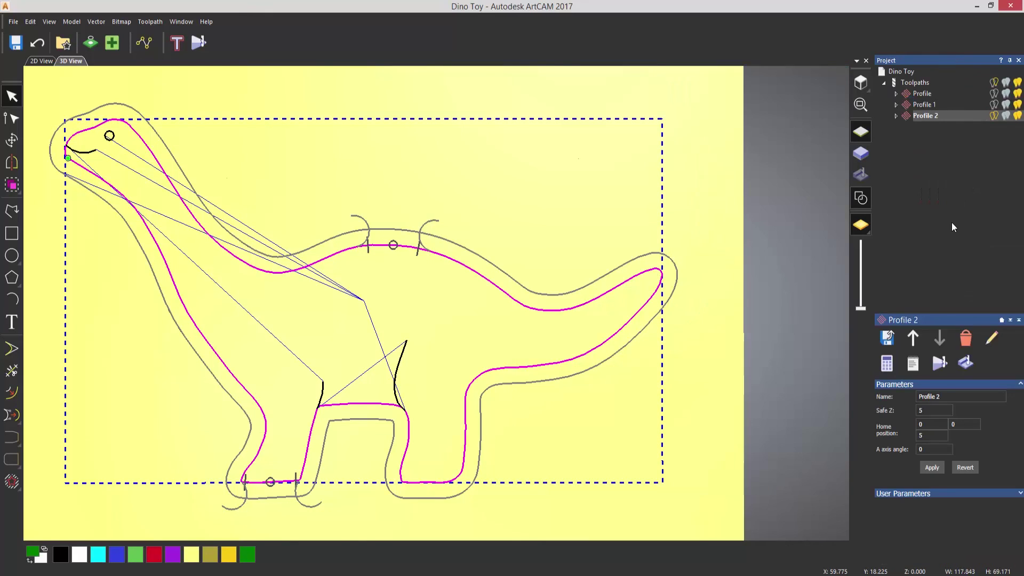
{"action": "right_click", "coordinate": [915, 82]}
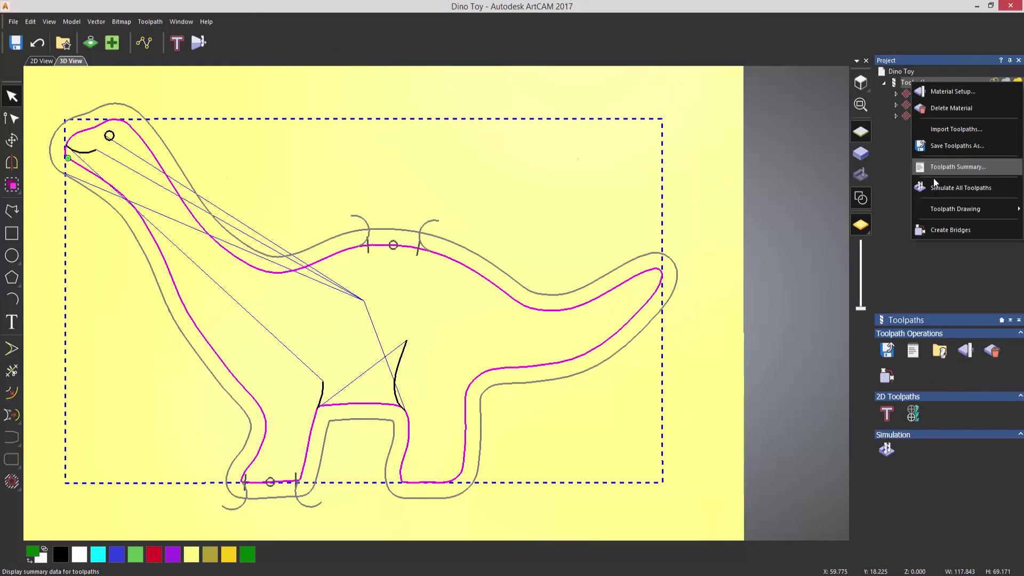
{"action": "left_click", "coordinate": [952, 186]}
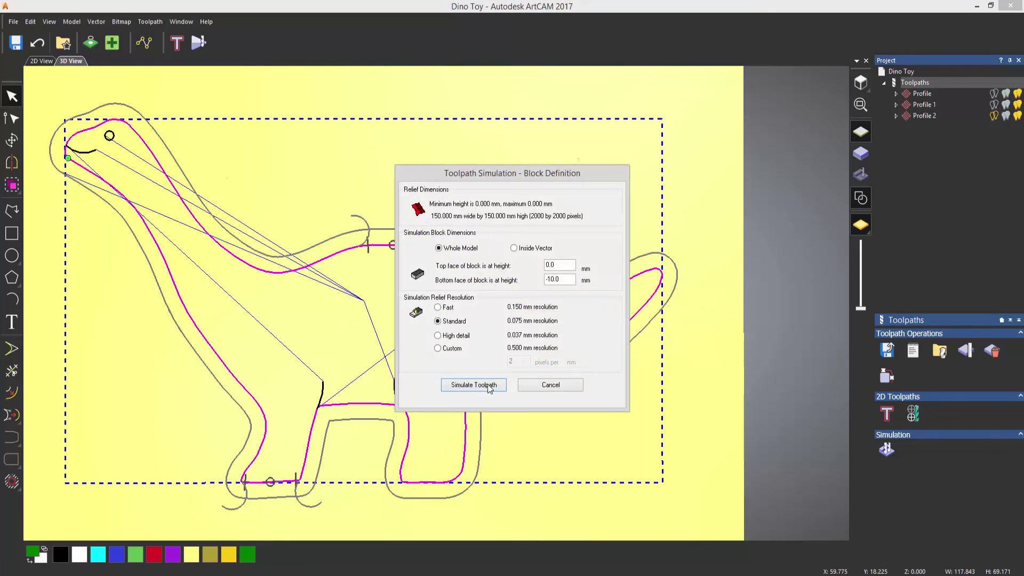
{"action": "left_click", "coordinate": [457, 384]}
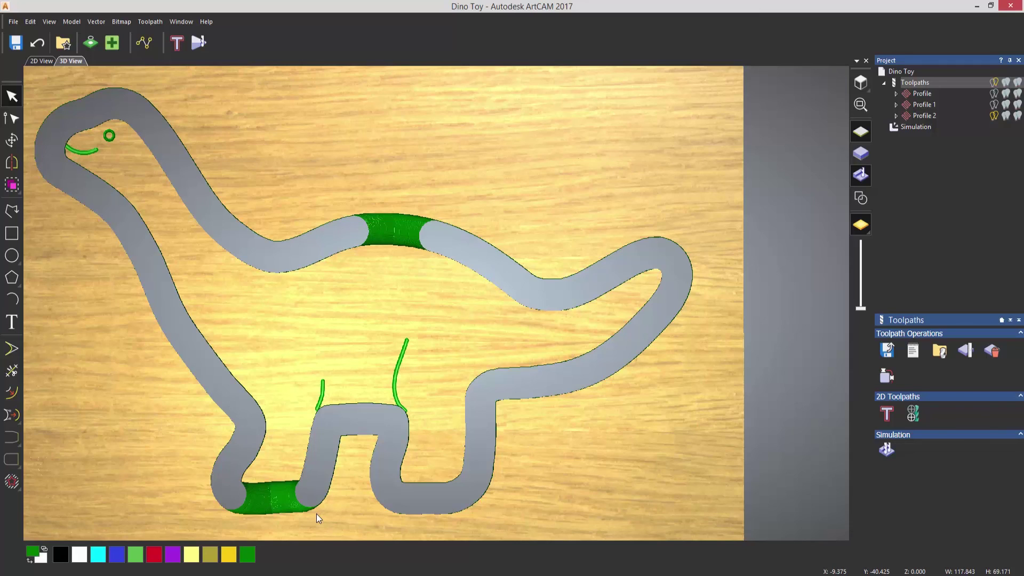
{"action": "middle_click_drag", "start_coordinate": [396, 457], "coordinate": [482, 459]}
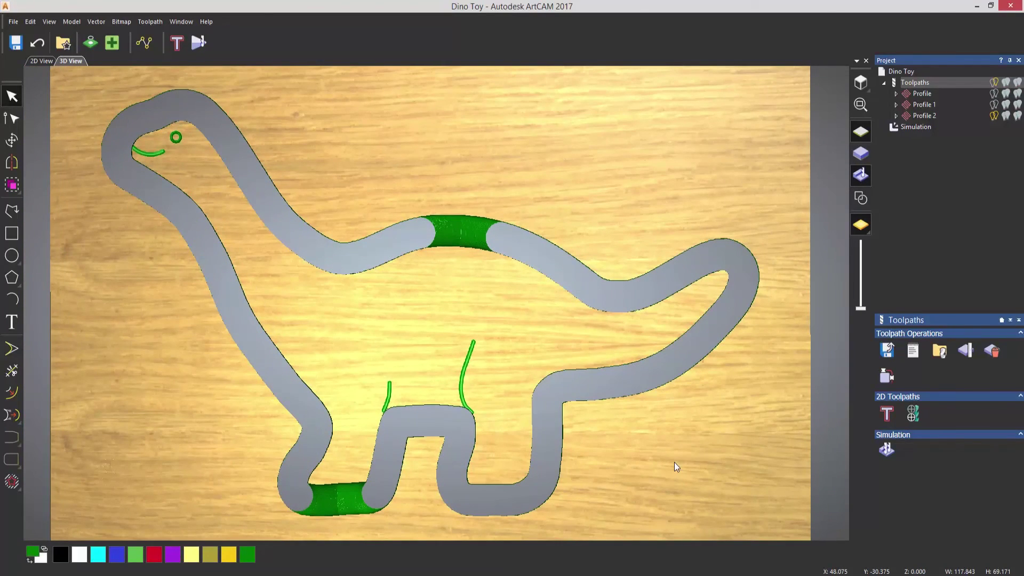